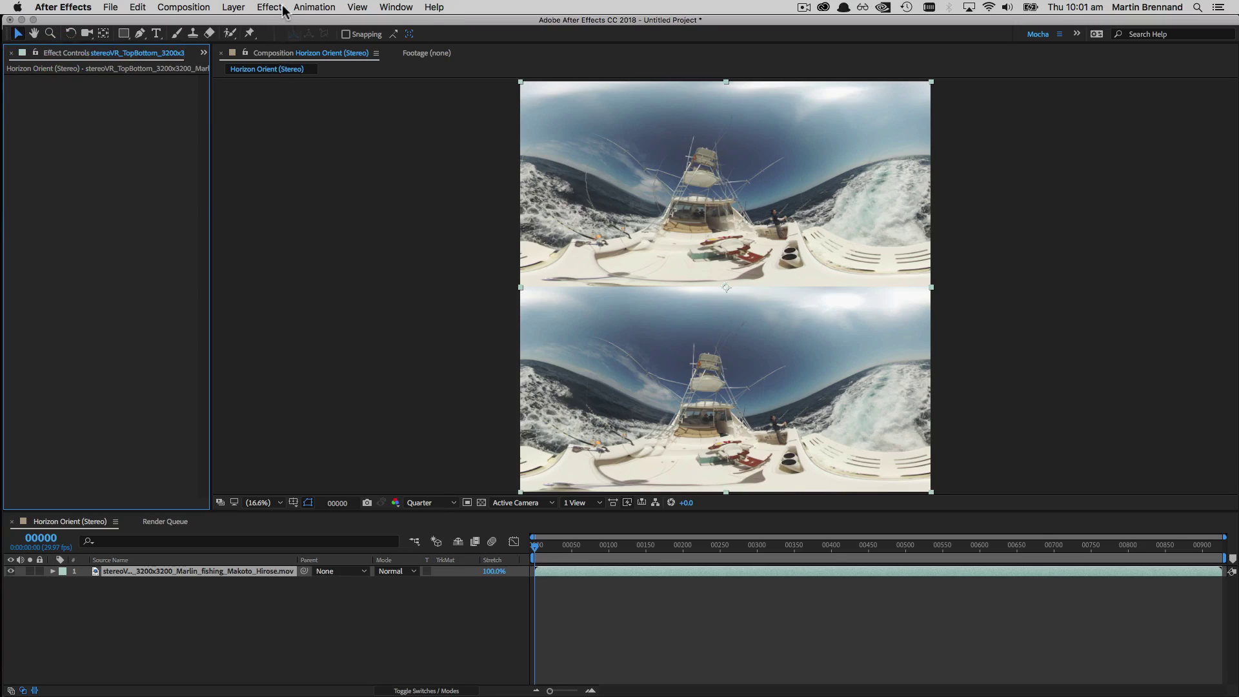
Step: Apply mocha VR to the boat clip with Top/Bottom views, launch it, and check both eyes
click(270, 7)
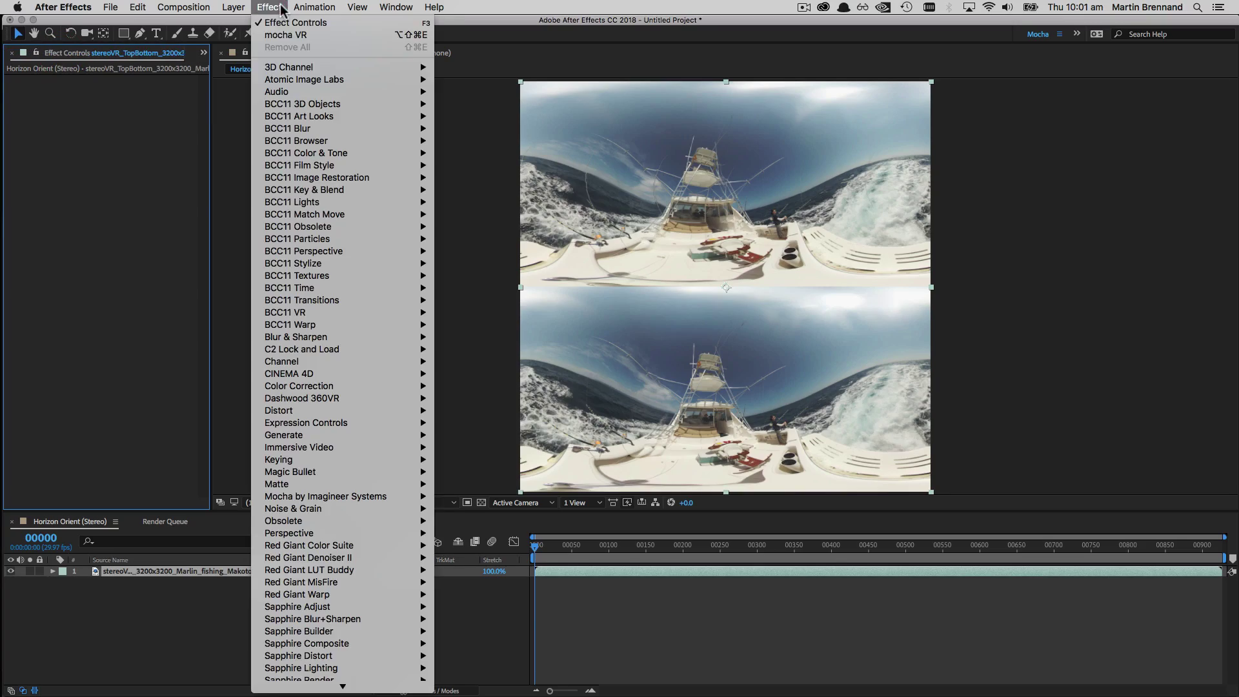
click(287, 36)
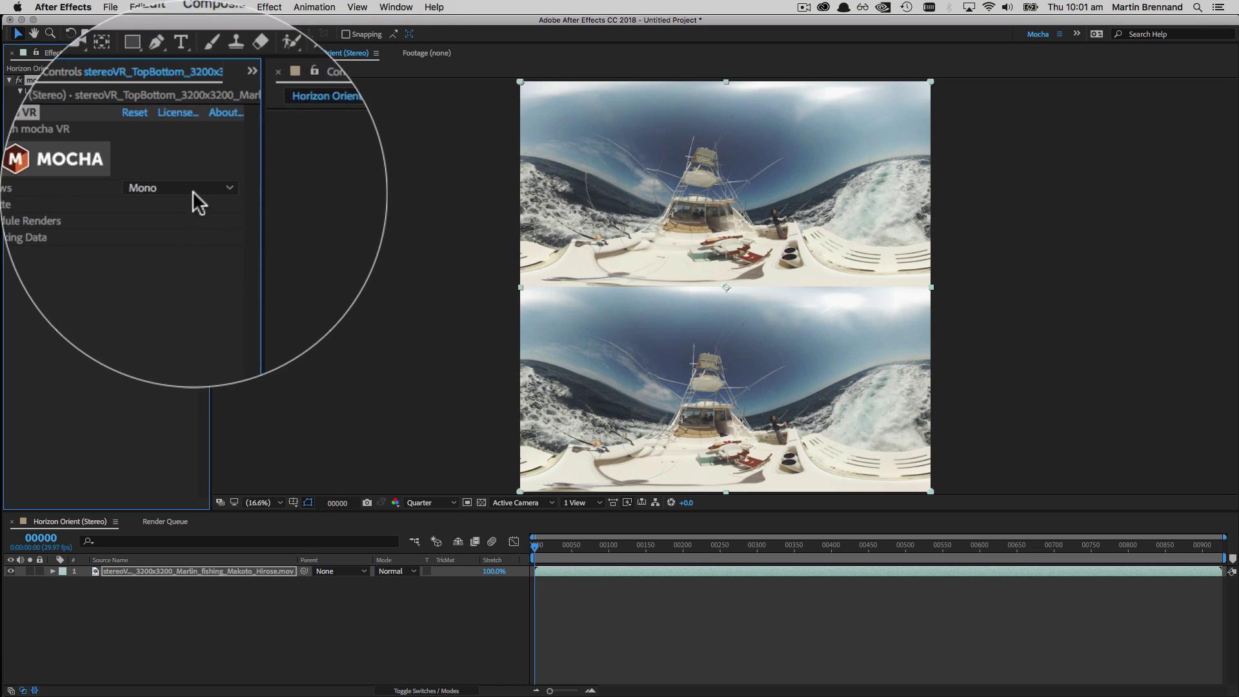
click(197, 203)
click(193, 193)
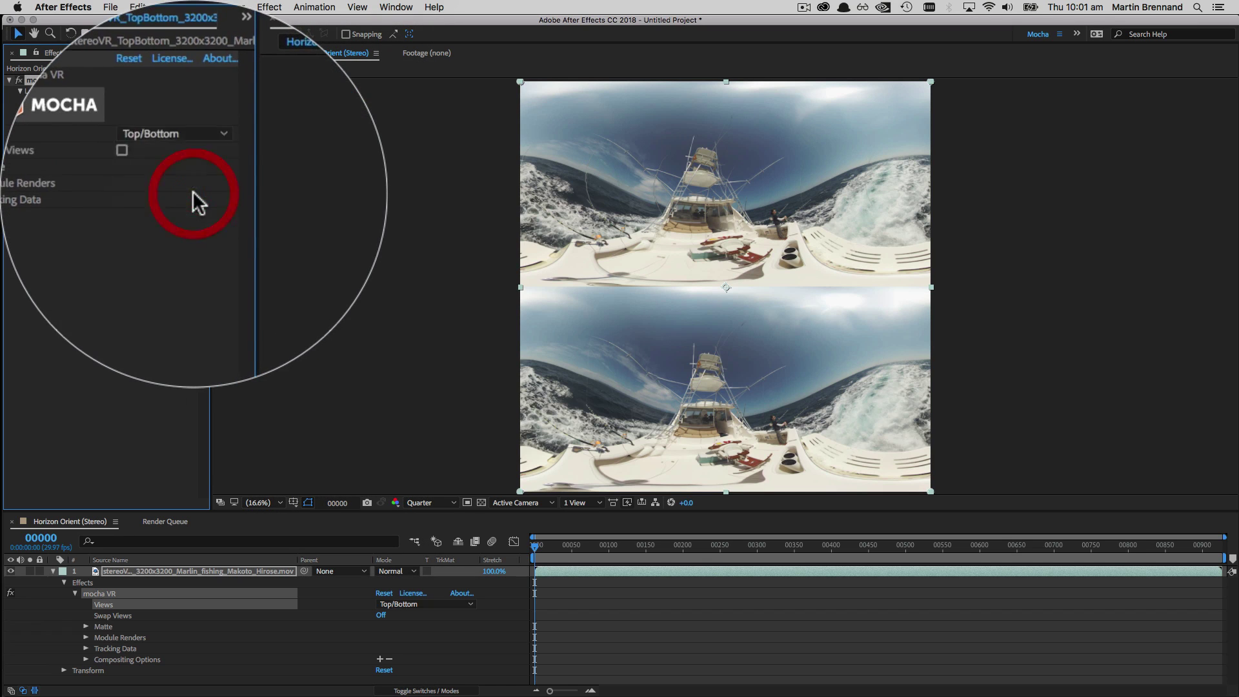
click(67, 168)
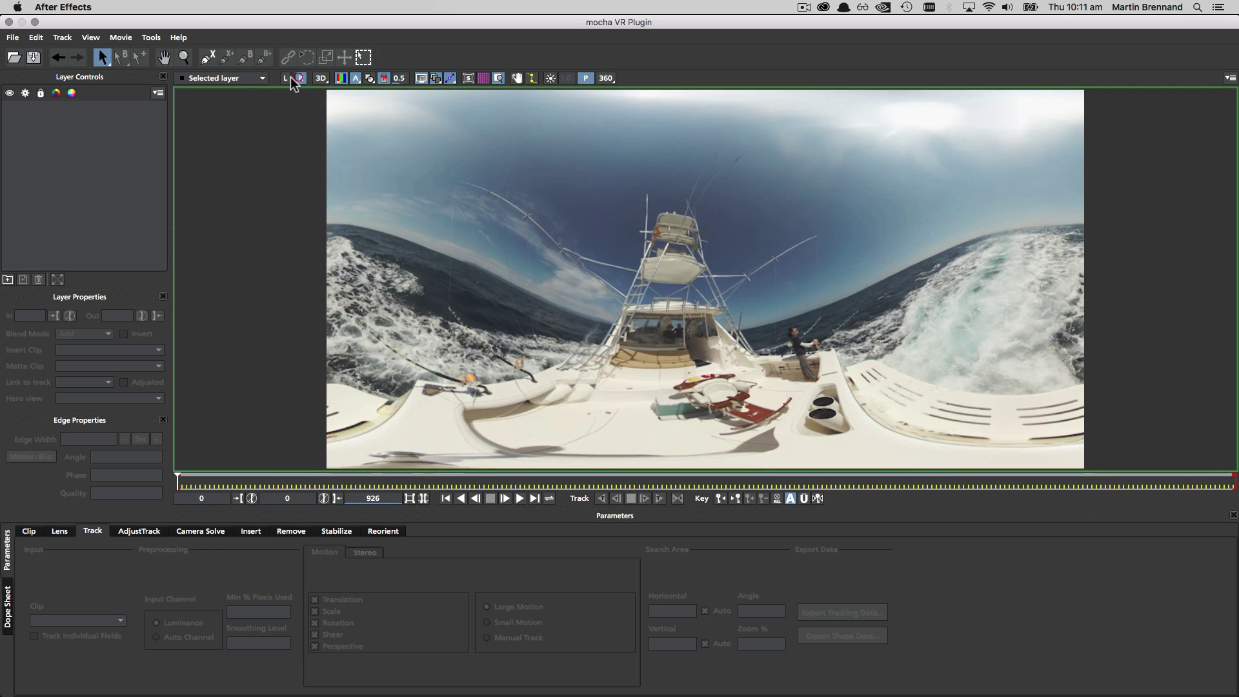
click(300, 78)
Step: Check the left and right eye views, switch to 360 mode and rotate toward the sea
click(285, 78)
click(300, 78)
click(606, 78)
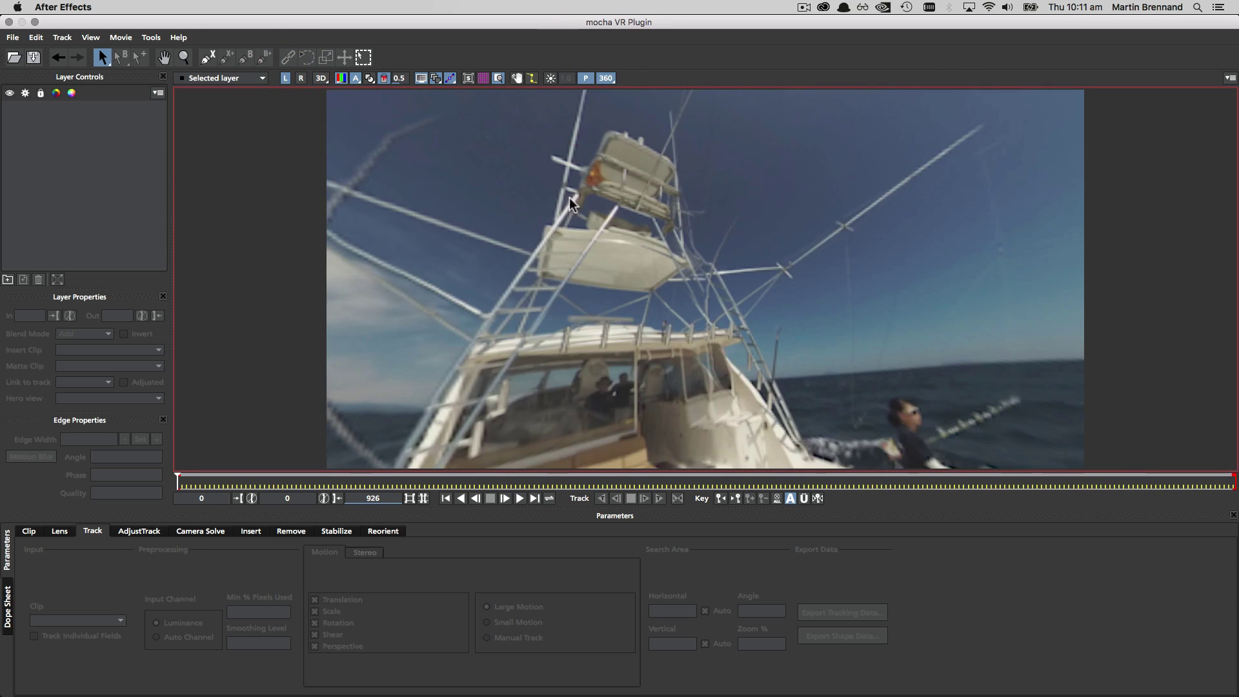
key(x)
drag(533, 269, 903, 258)
Step: Draw two X-Spline shapes over the sea and sky to form Layer 1
key(super+l)
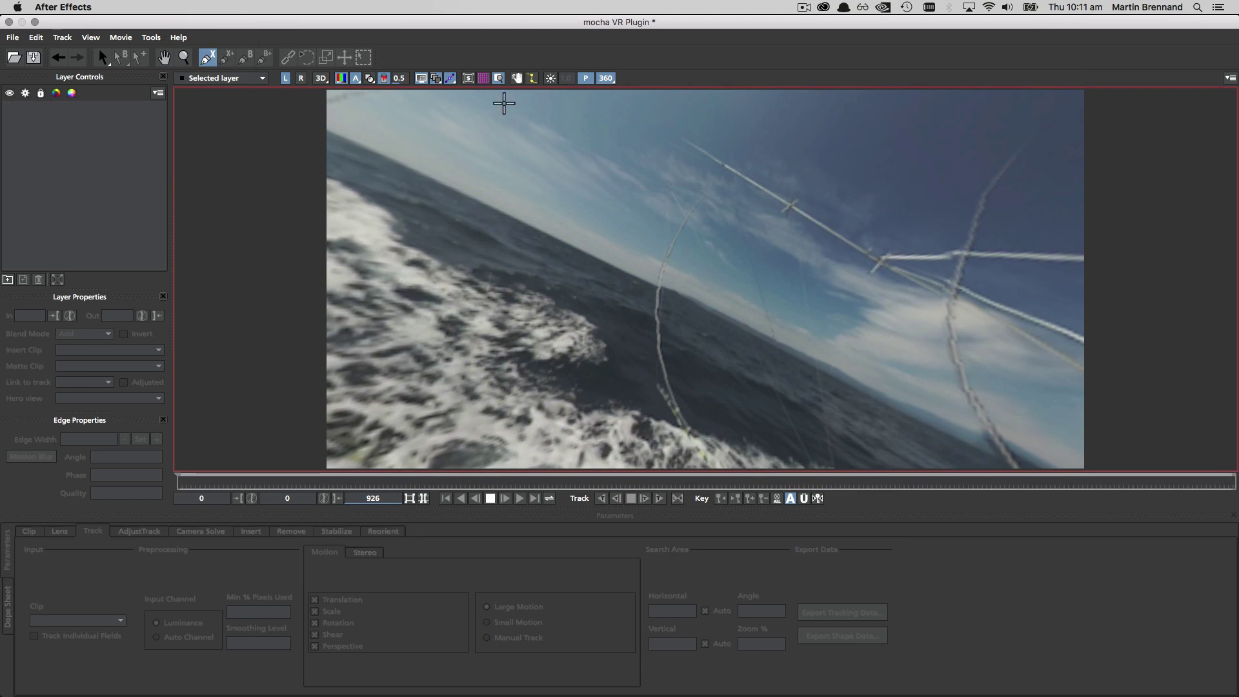
click(507, 104)
click(650, 176)
click(620, 268)
click(460, 182)
click(226, 57)
click(762, 224)
click(933, 302)
click(917, 420)
right_click(759, 344)
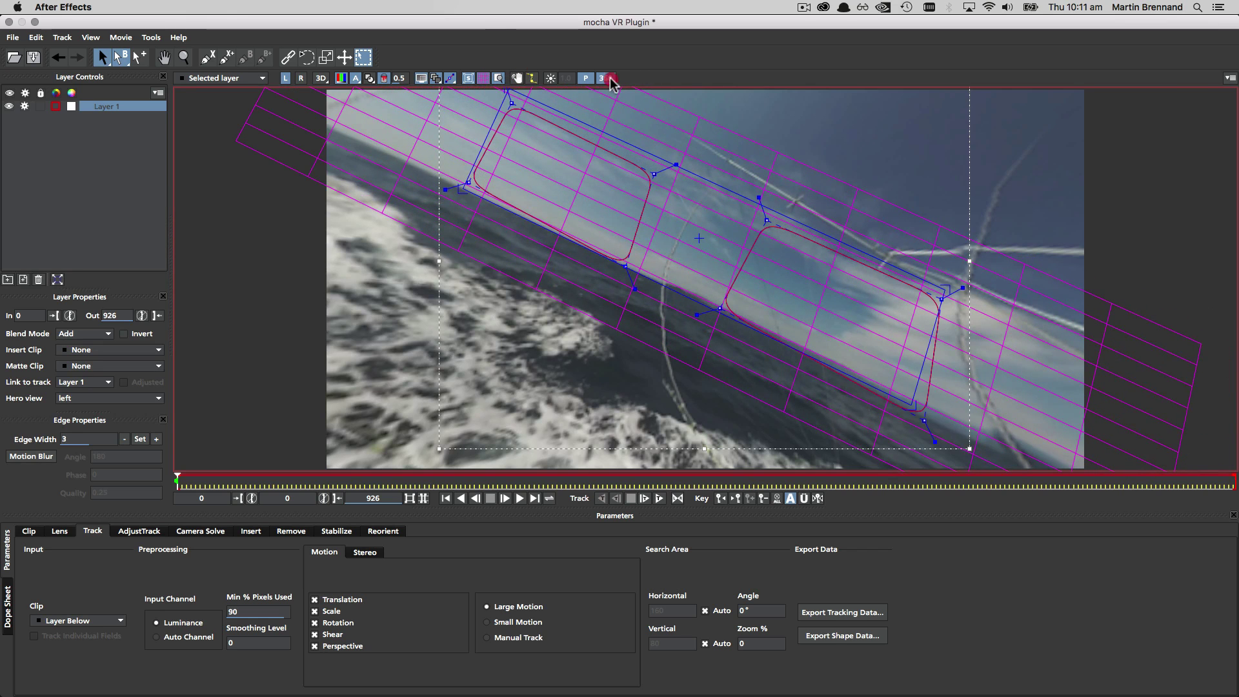
Step: Track Layer 1 forward through all 926 frames in flat view, then scrub back to review
click(610, 79)
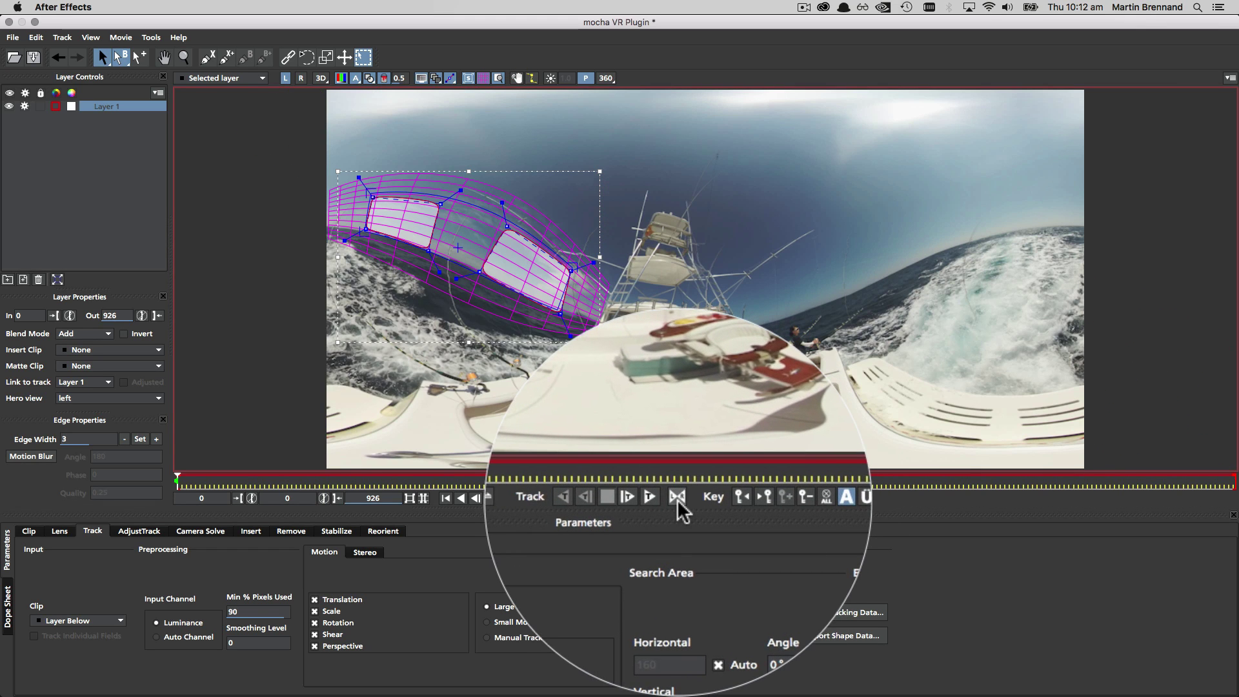
click(659, 498)
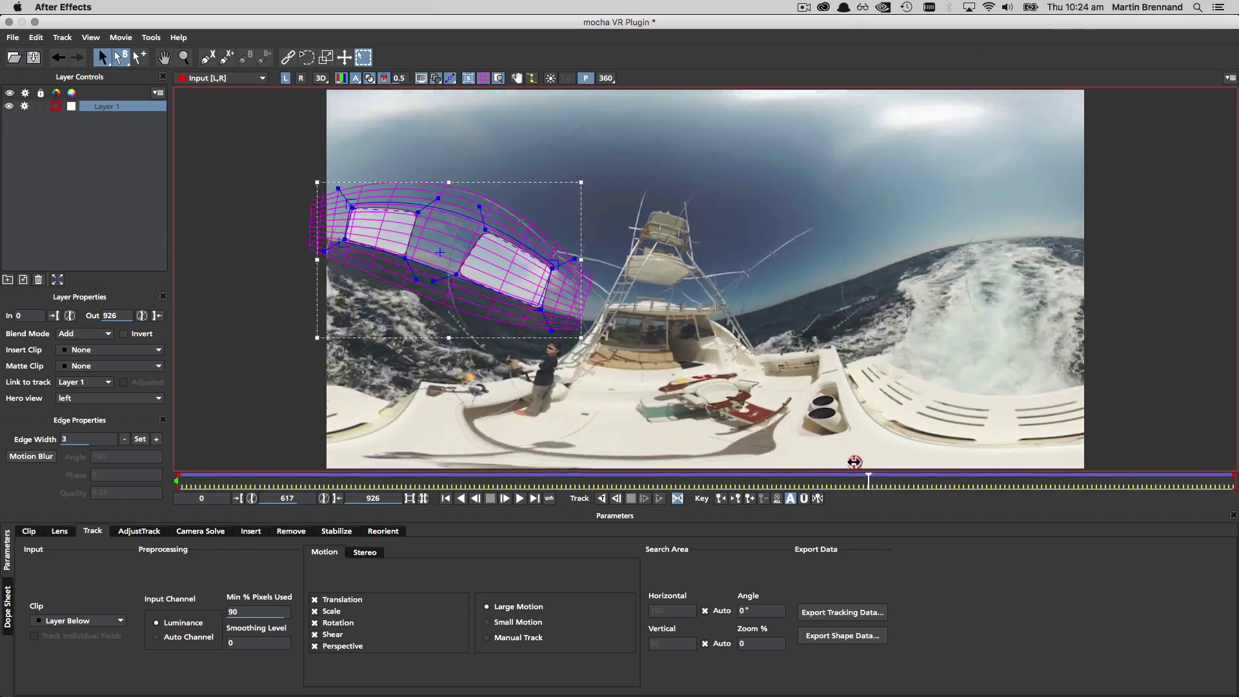
drag(855, 462, 342, 443)
Step: Drag the Reorient horizon line onto the sea horizon (tilt −23.765, pan 21.6864) and play to check
click(300, 79)
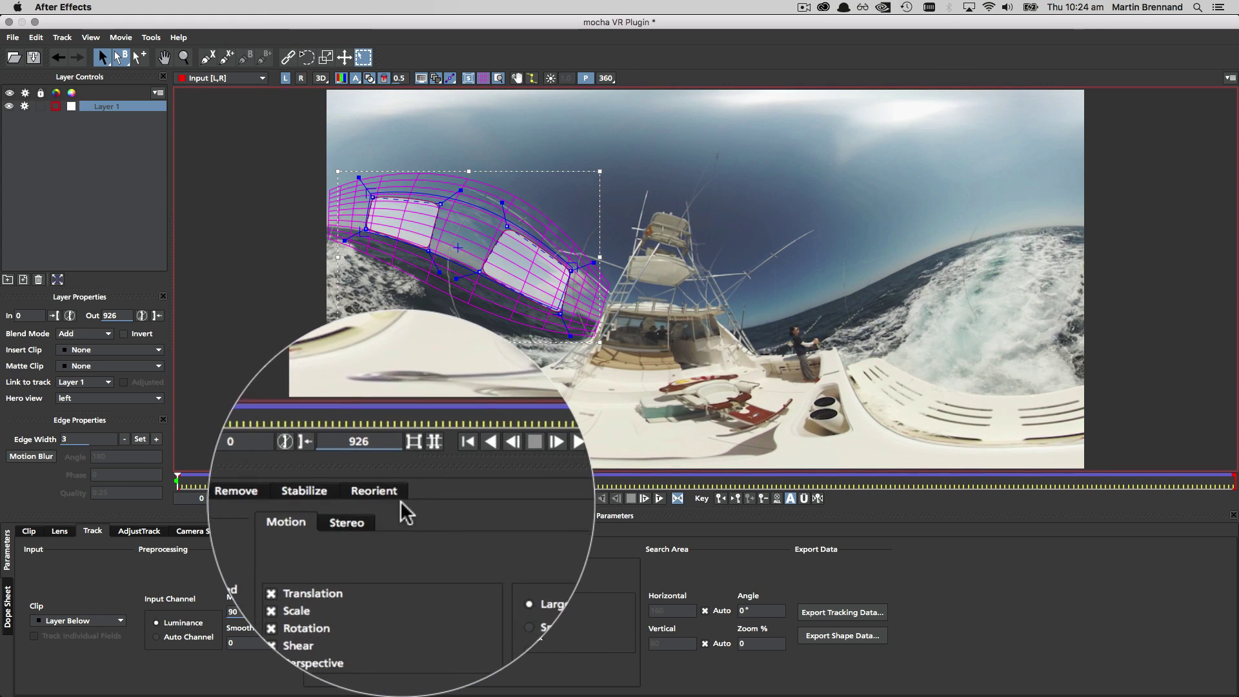
click(391, 533)
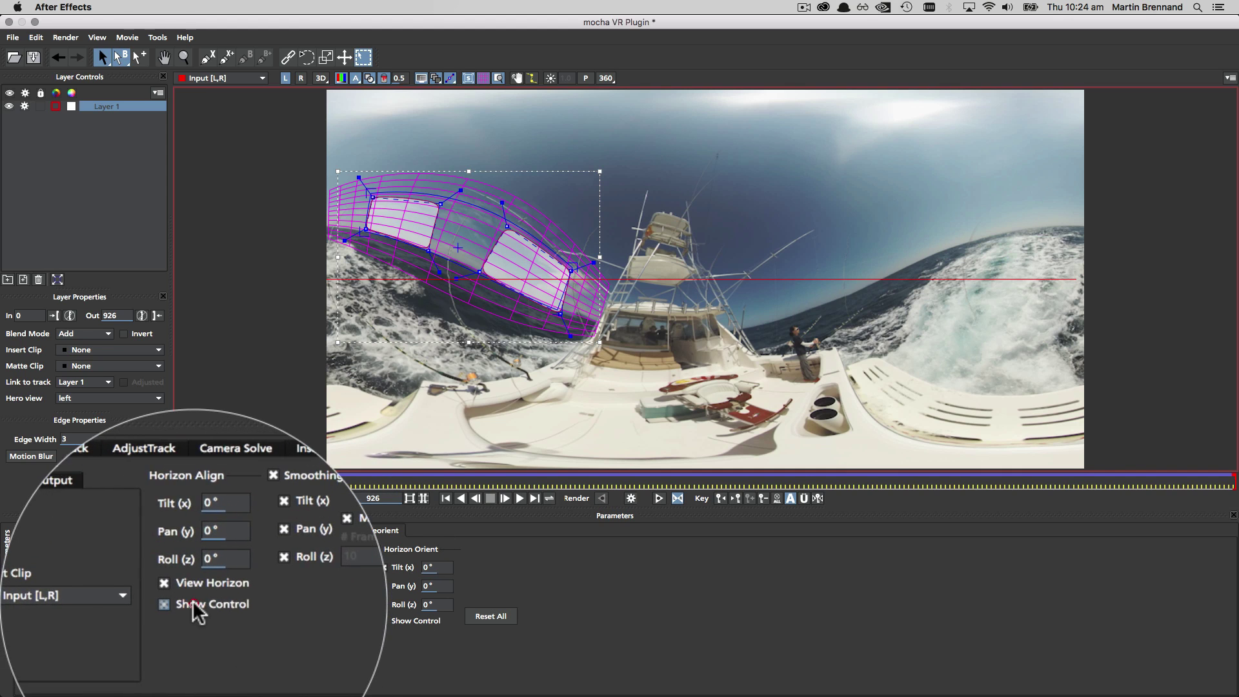
drag(706, 282, 705, 259)
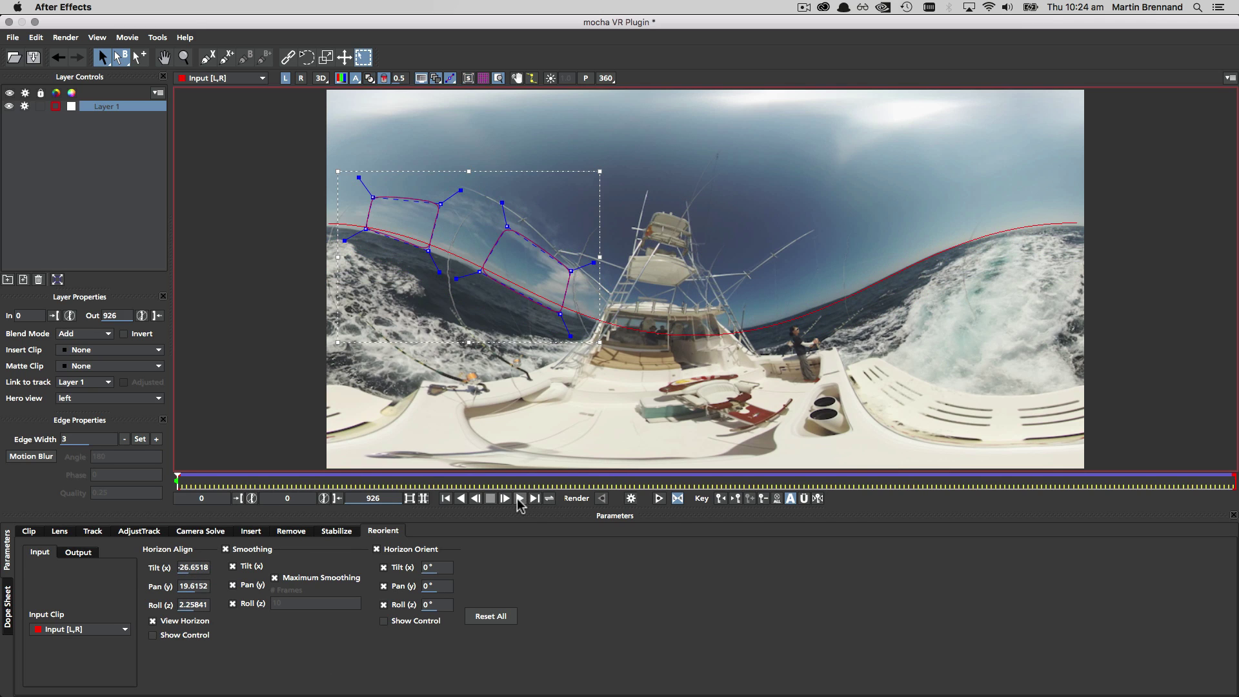
click(519, 498)
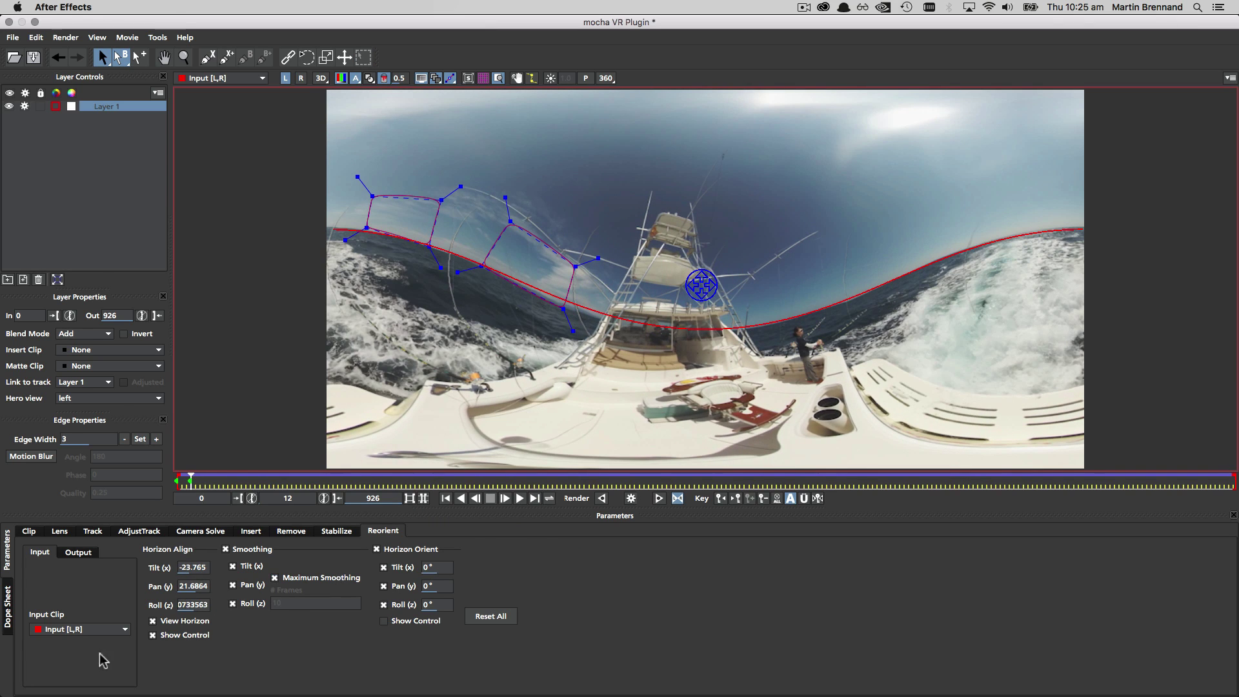
Step: Hide the horizon line and play the levelled clip, checking both eyes and 360 mode
click(192, 584)
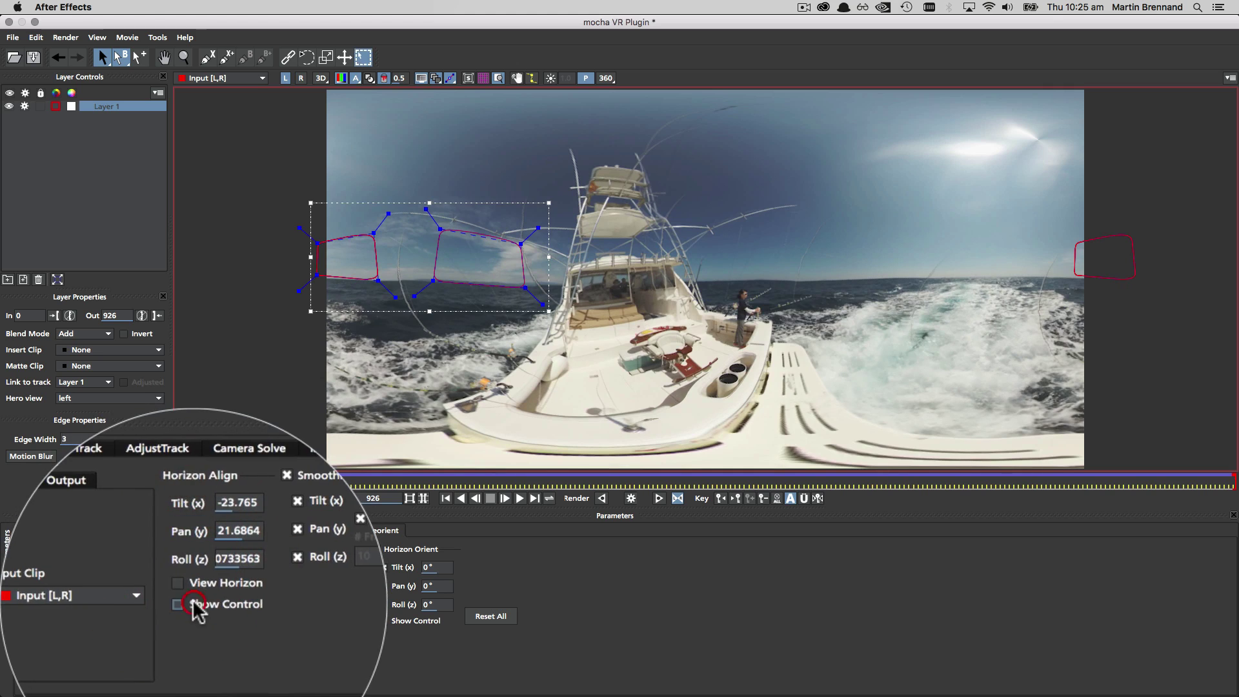
key(space)
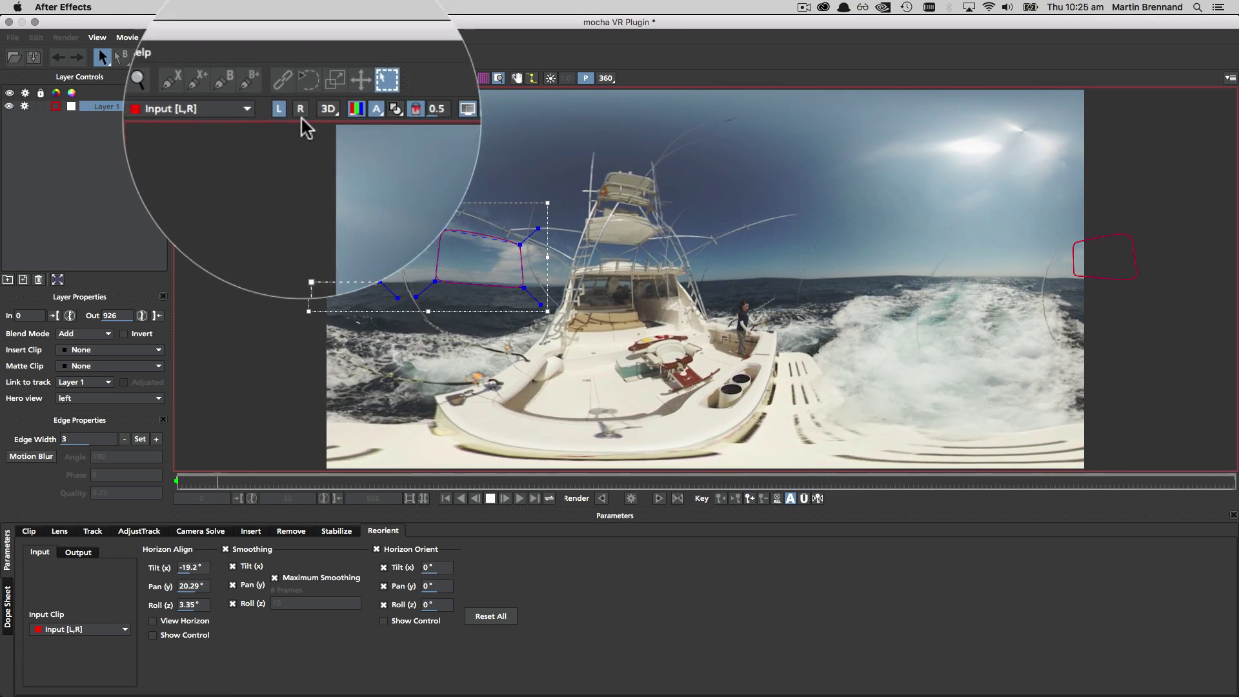
click(301, 78)
click(286, 78)
click(605, 78)
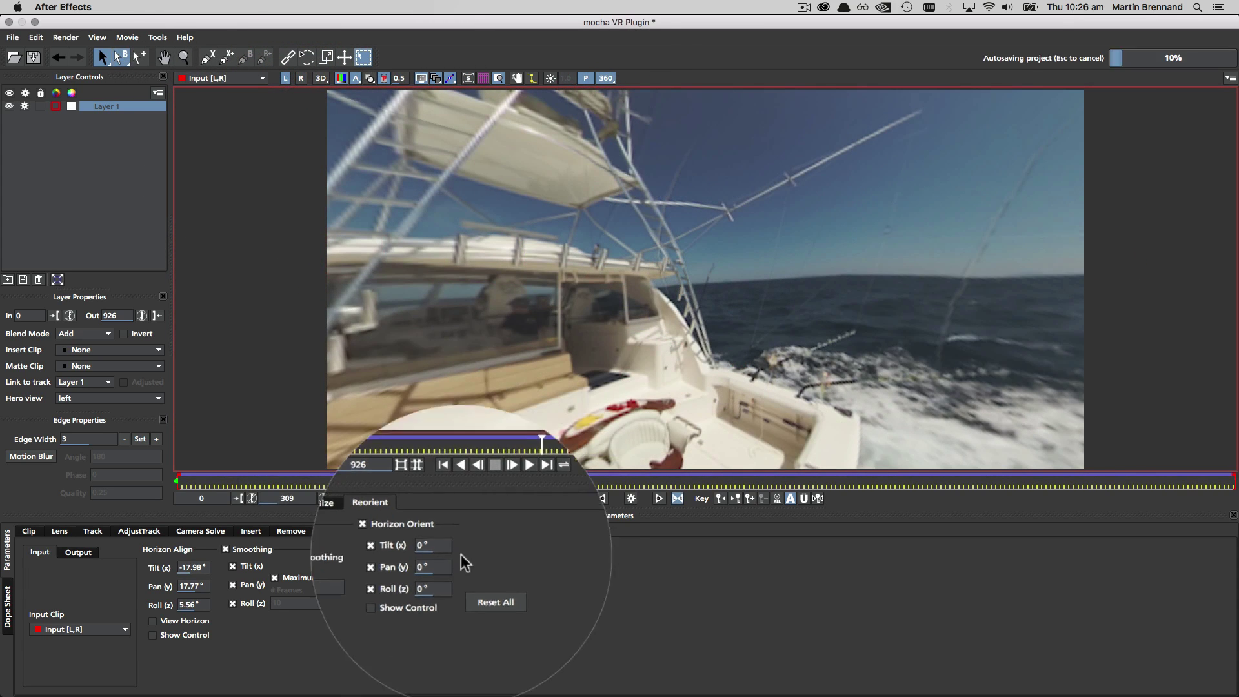
Step: Drag the Horizon Orient control to pan 180° so the view faces the wake
click(424, 614)
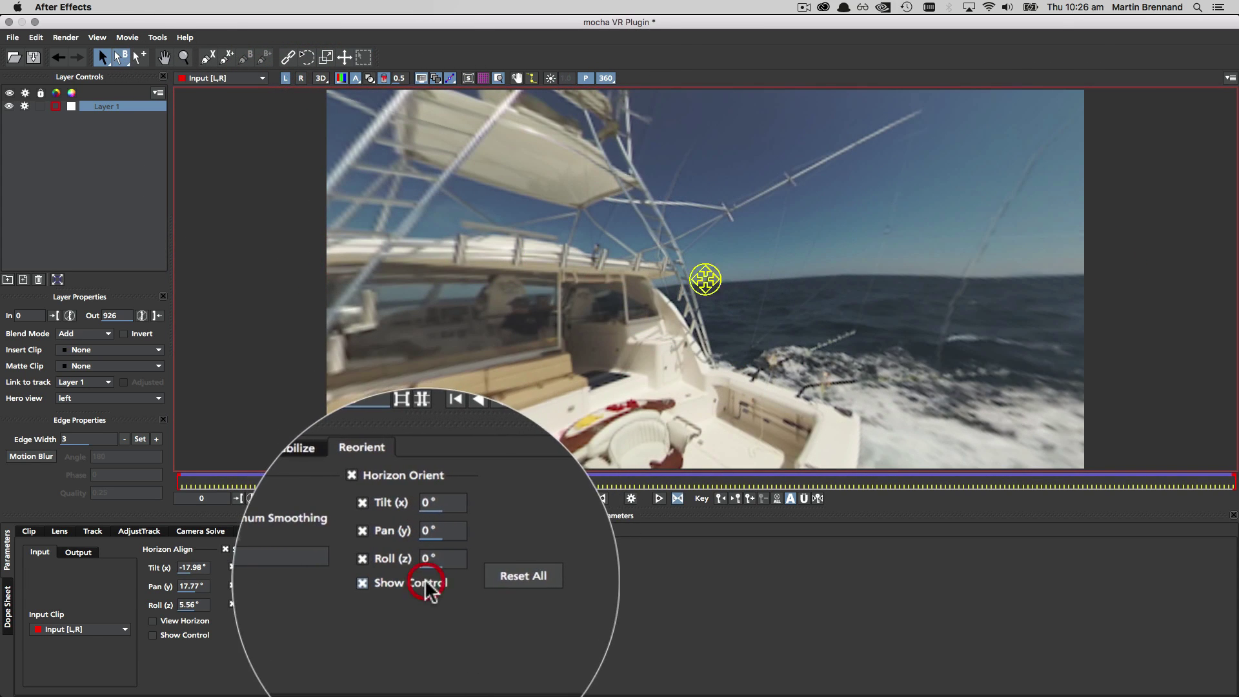
drag(714, 278, 1132, 284)
click(609, 78)
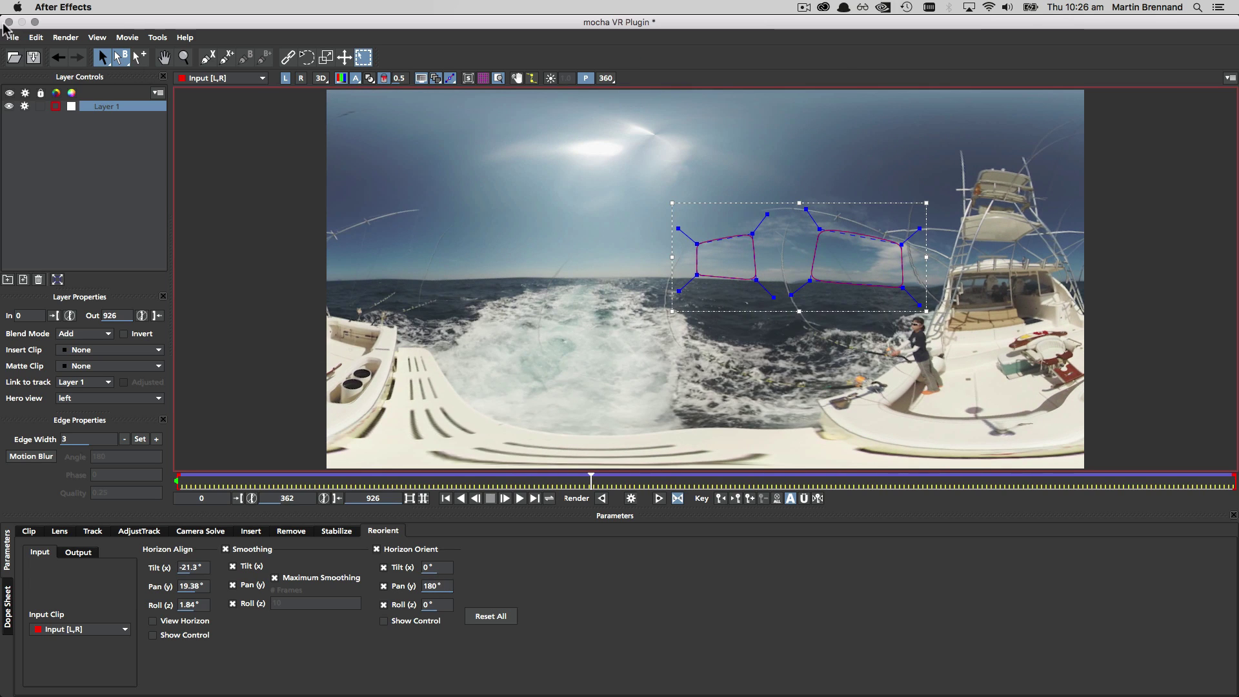
Step: Close and save Mocha, then set Module Renders to Reorient with Render checked
click(8, 22)
click(827, 98)
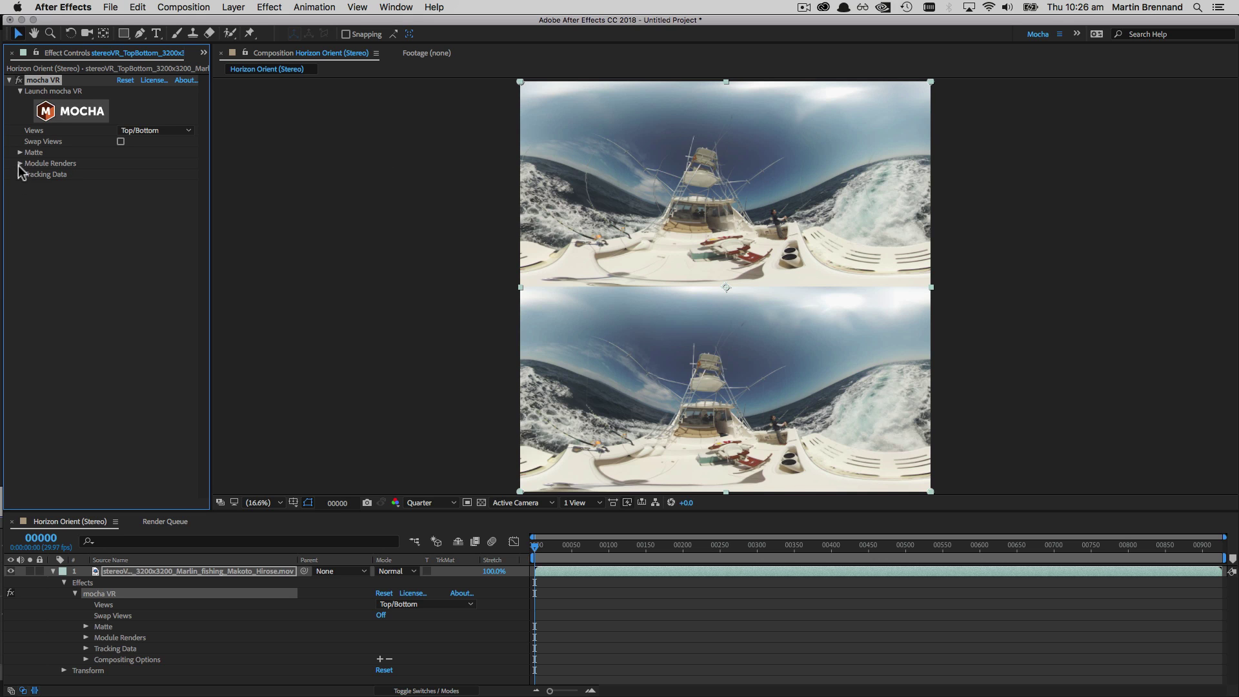
click(19, 163)
click(158, 185)
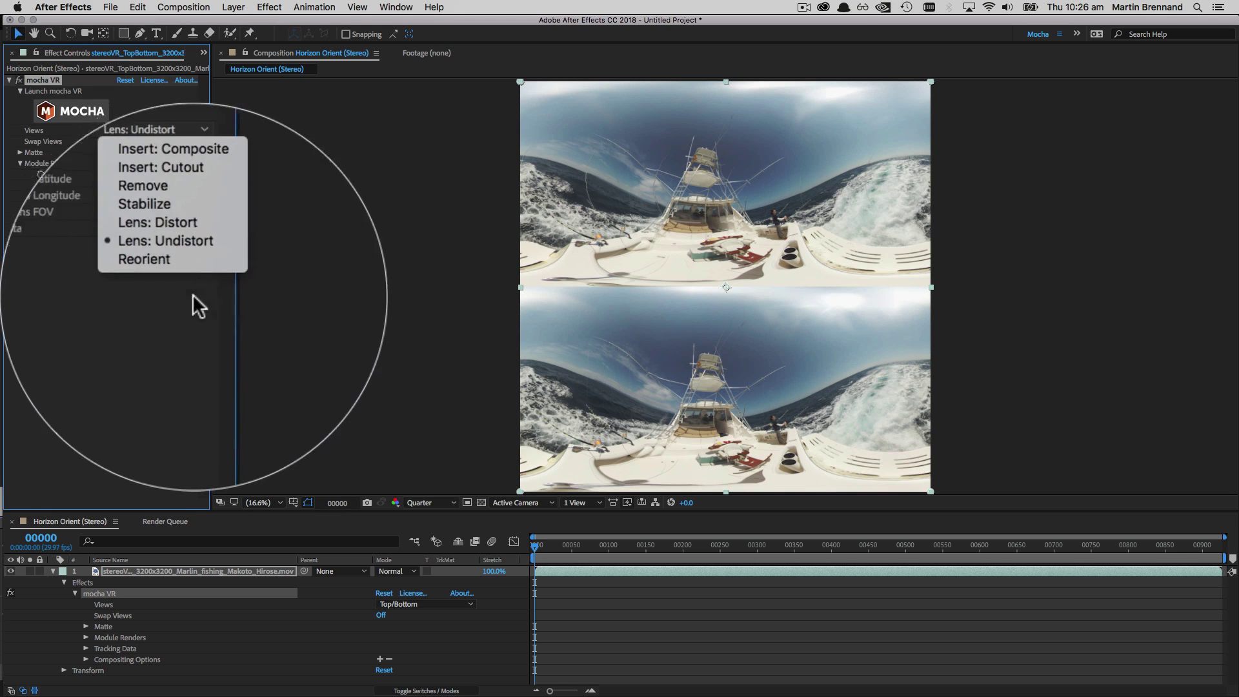
click(194, 271)
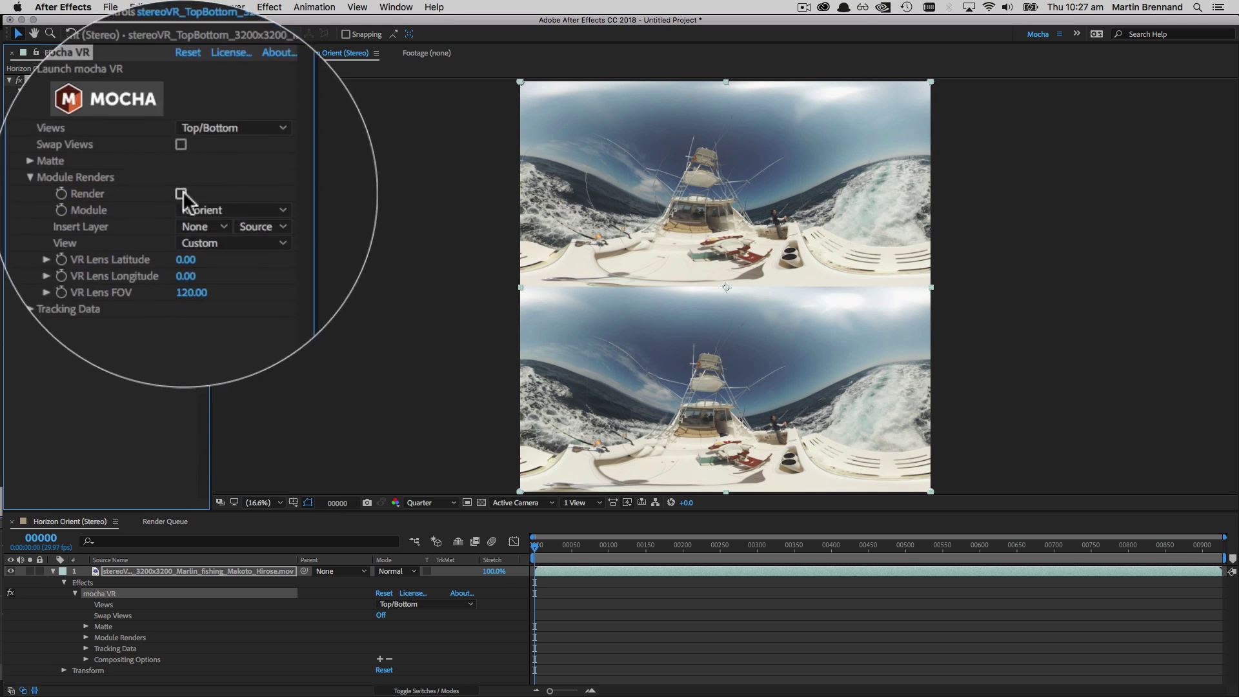
click(141, 174)
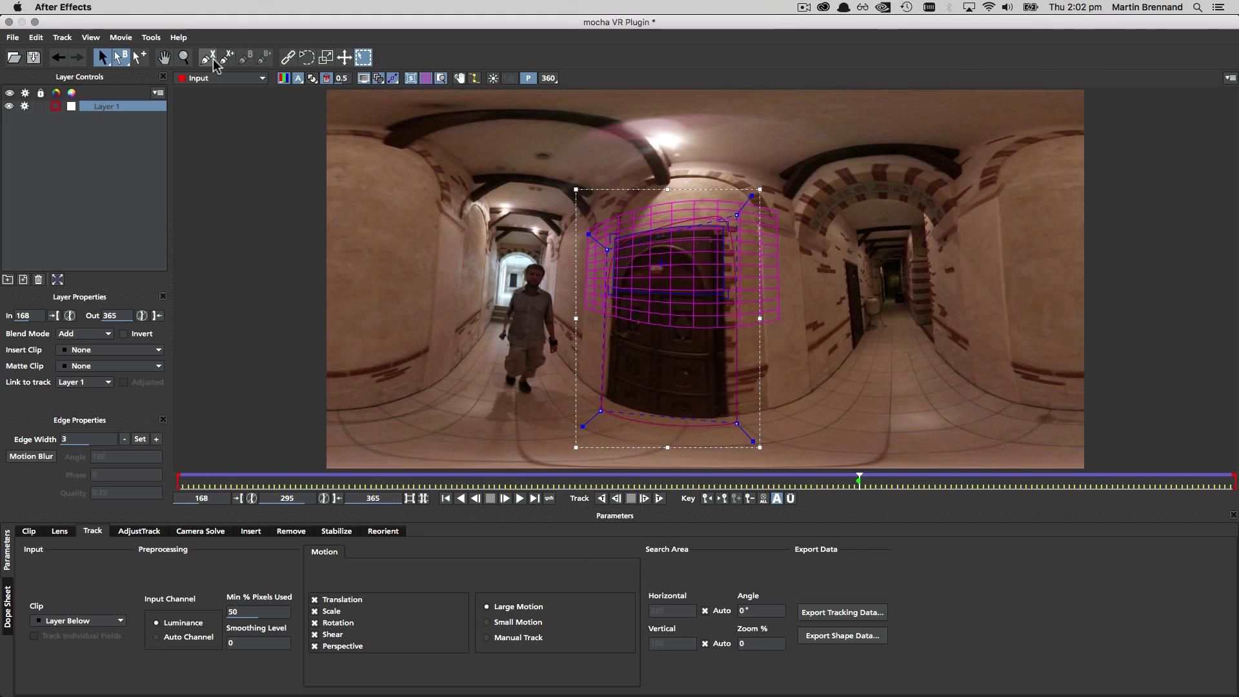
Step: Draw a closed four-point X-Spline shape, Layer 2, on the corridor's left wall
key(ctrl+l)
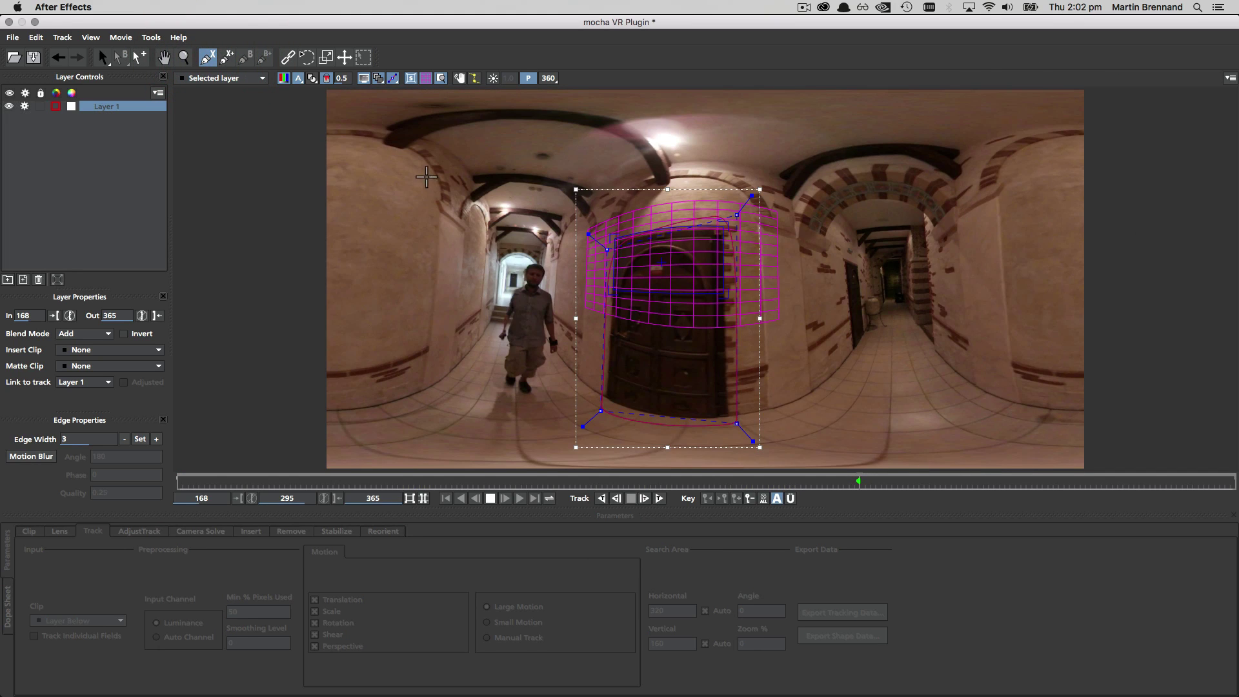
click(435, 365)
click(447, 167)
click(272, 147)
click(288, 418)
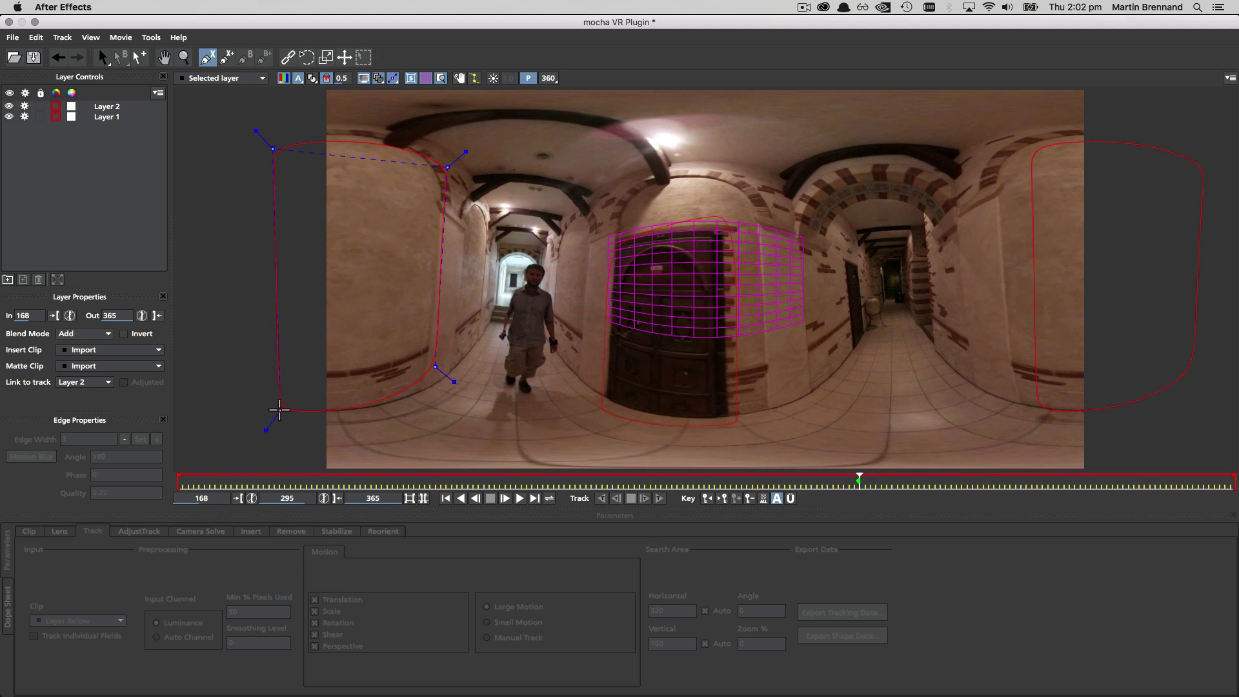
right_click(279, 410)
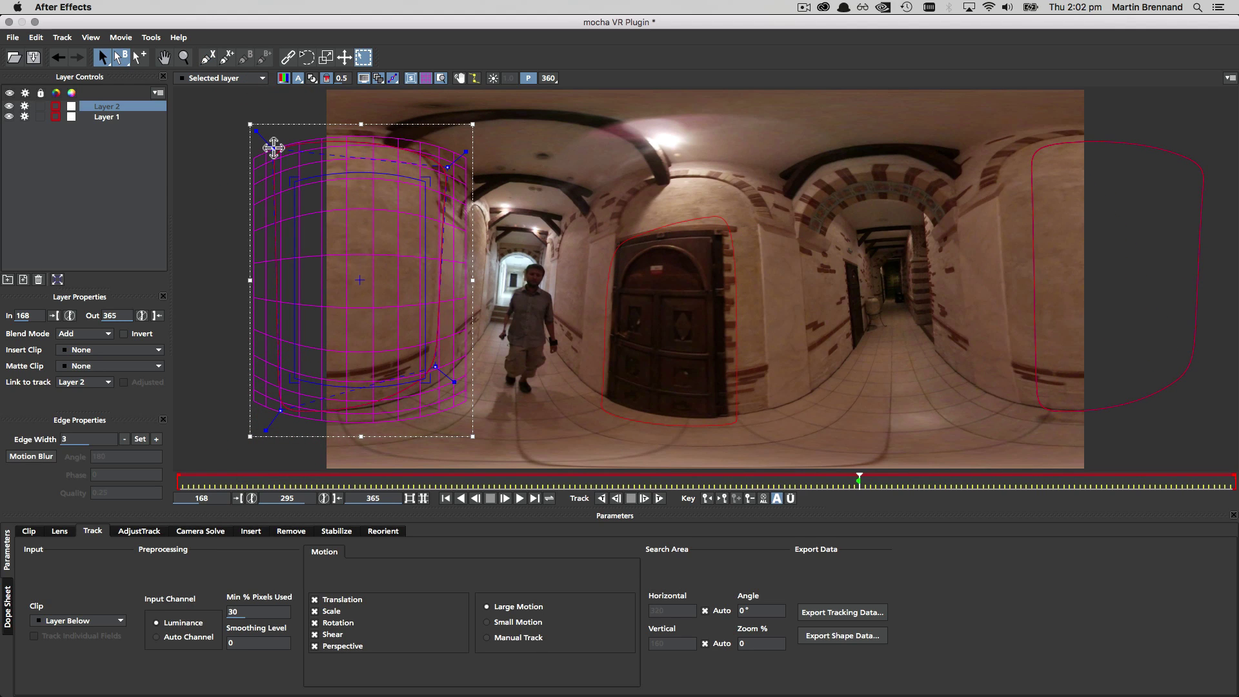
Step: Pull the wall shape's top-left point outward, show the matte view and select Layer 1
drag(273, 148, 580, 129)
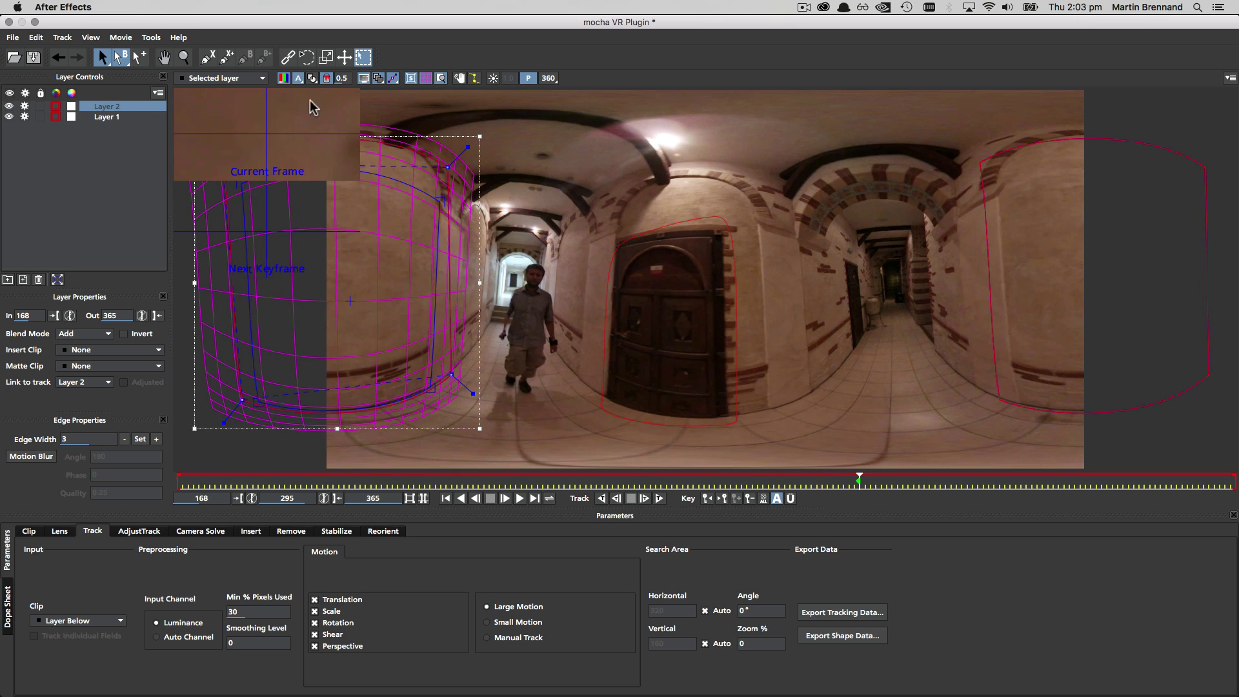
click(311, 78)
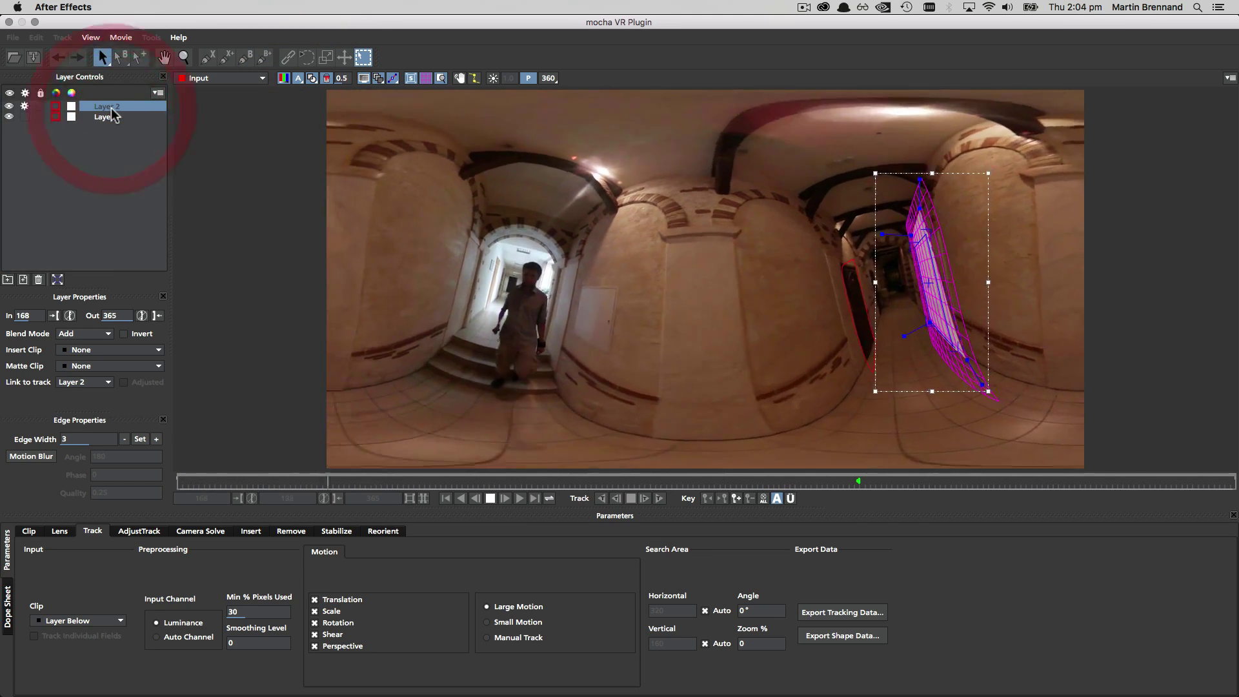
click(107, 118)
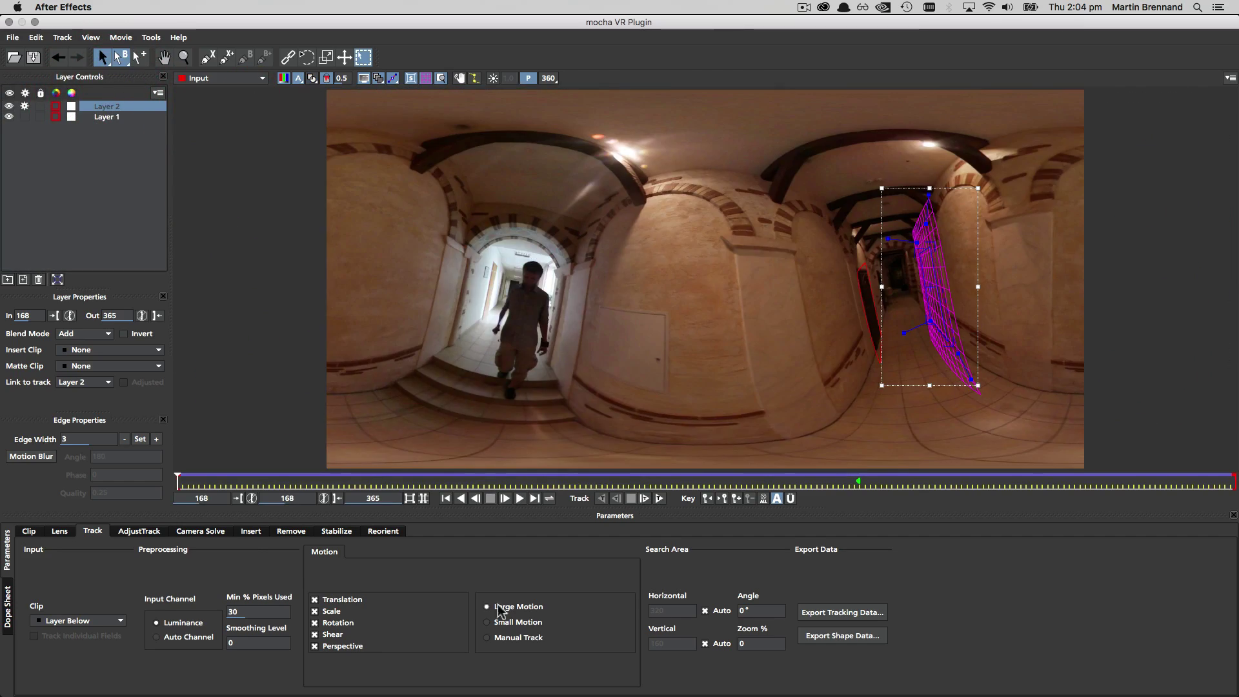
Step: In Reorient, return to frame 0, hide the horizon line and control, and play the corridor clip
click(381, 531)
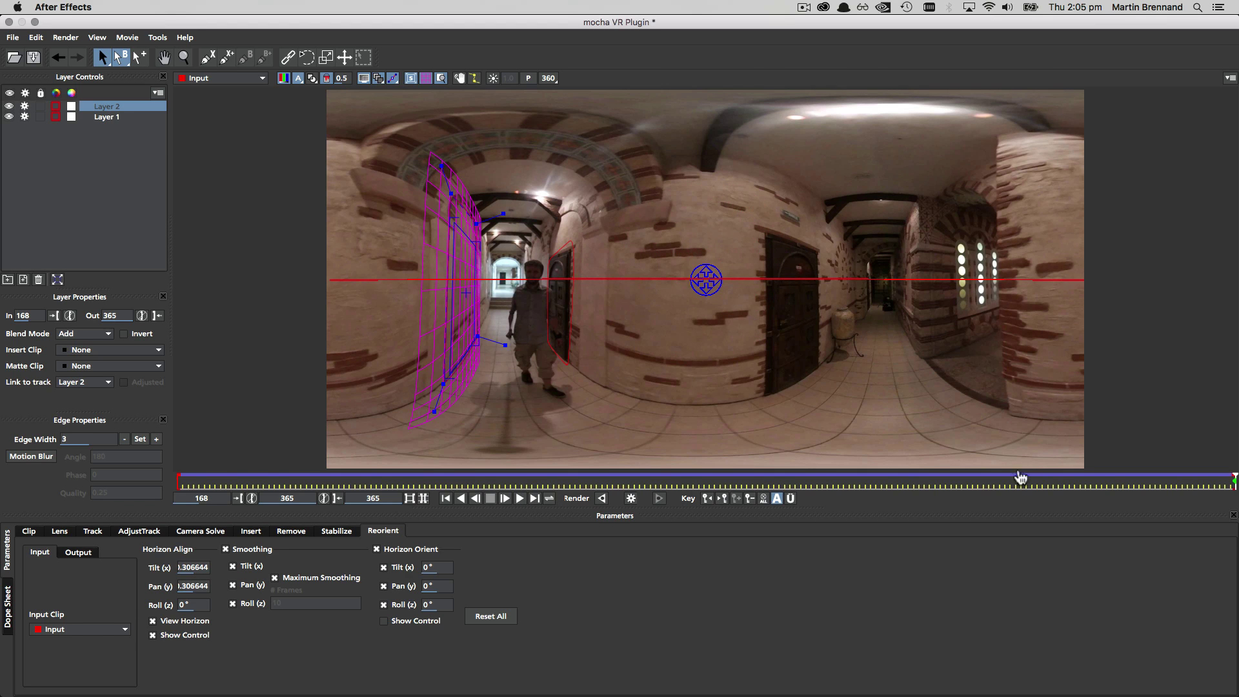
click(445, 498)
click(202, 622)
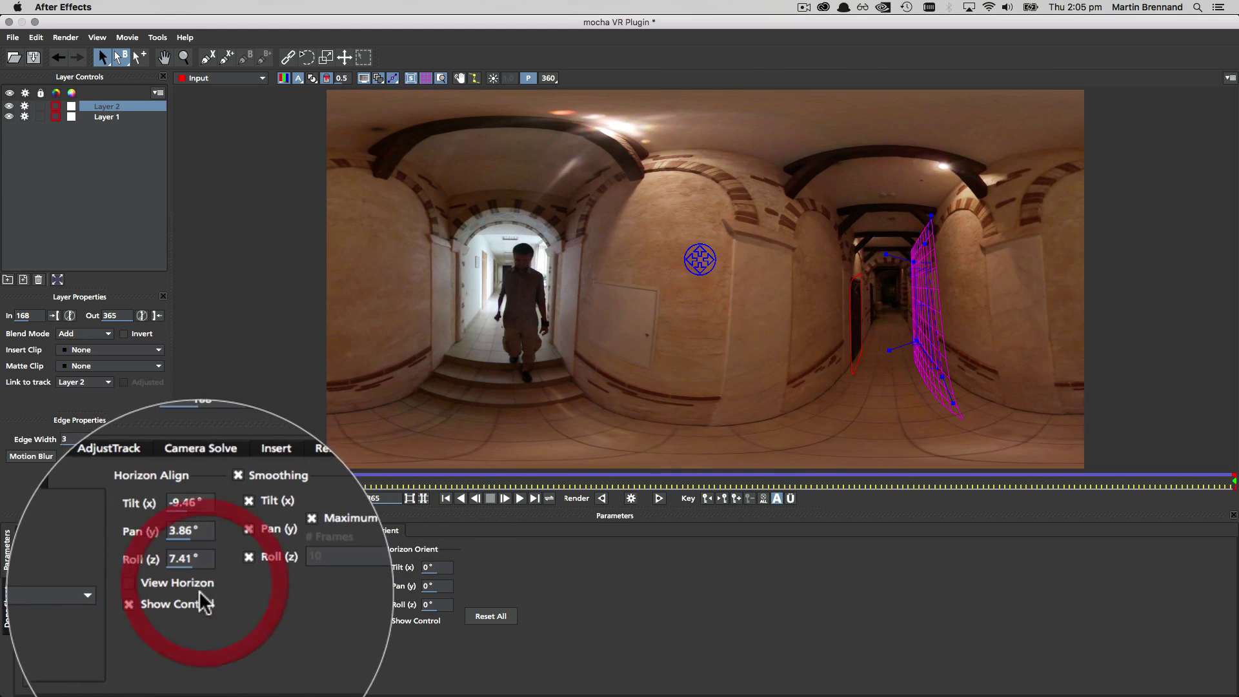
click(212, 635)
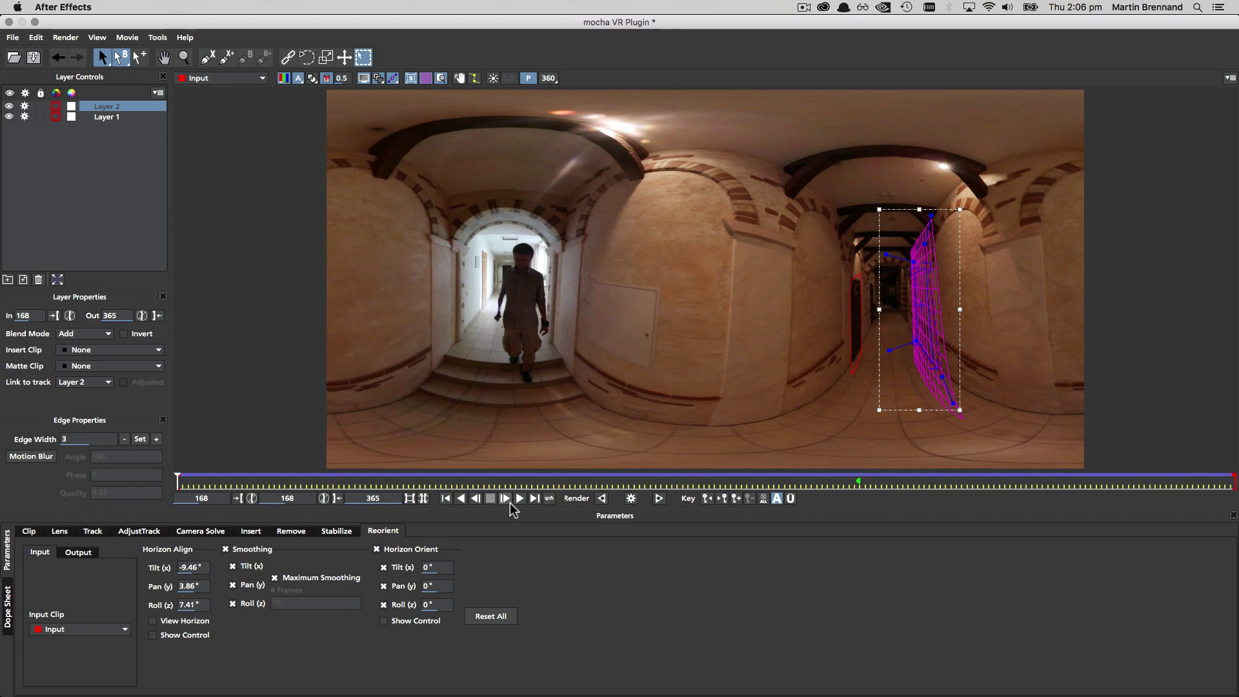
click(520, 498)
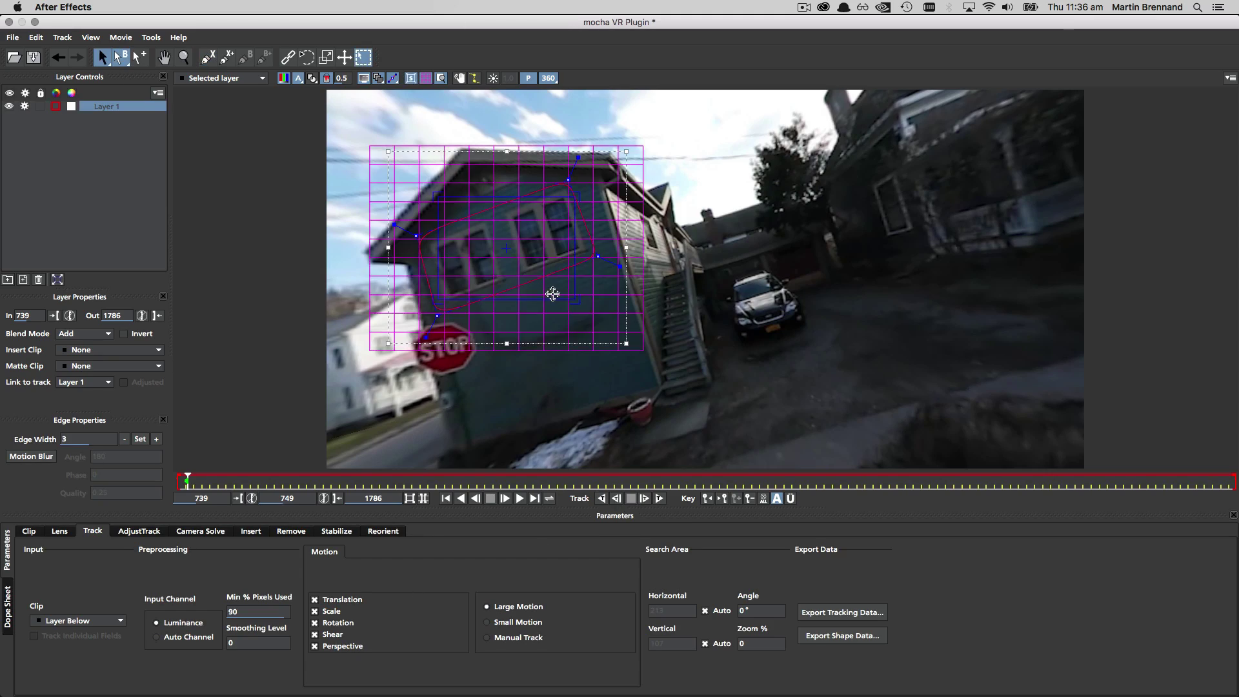
Step: Track the building shape forward, stopping at frame 1152, then step back a few frames
click(659, 498)
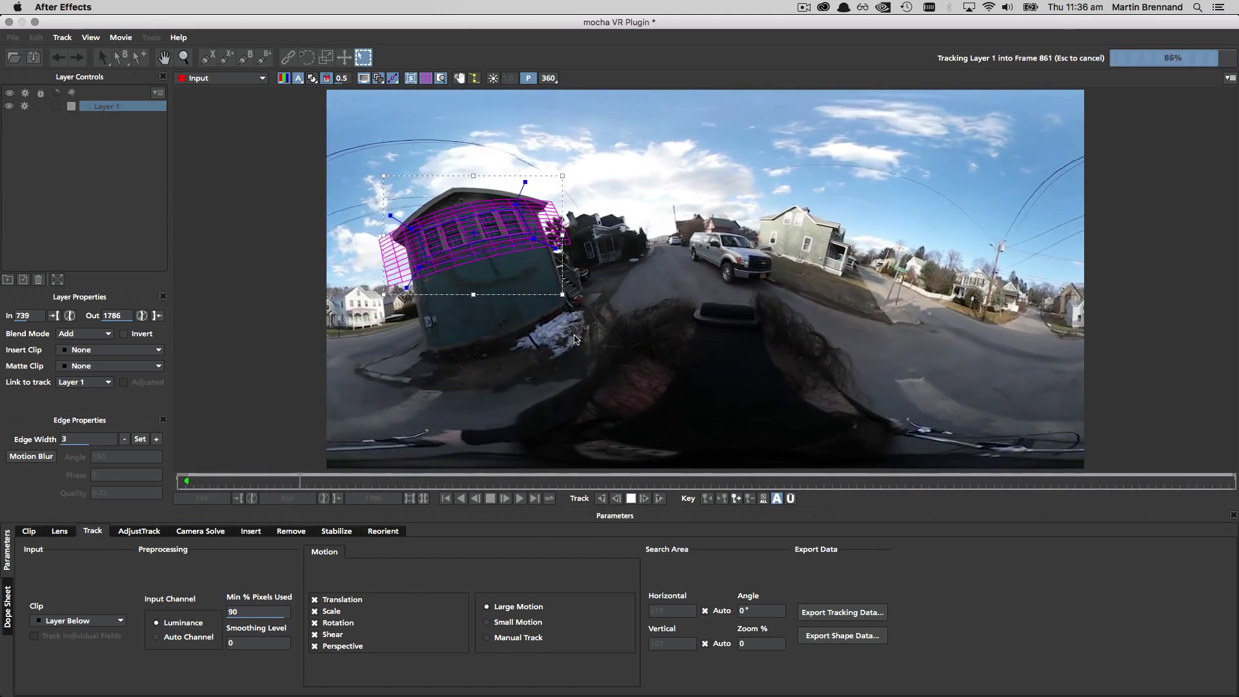
click(631, 498)
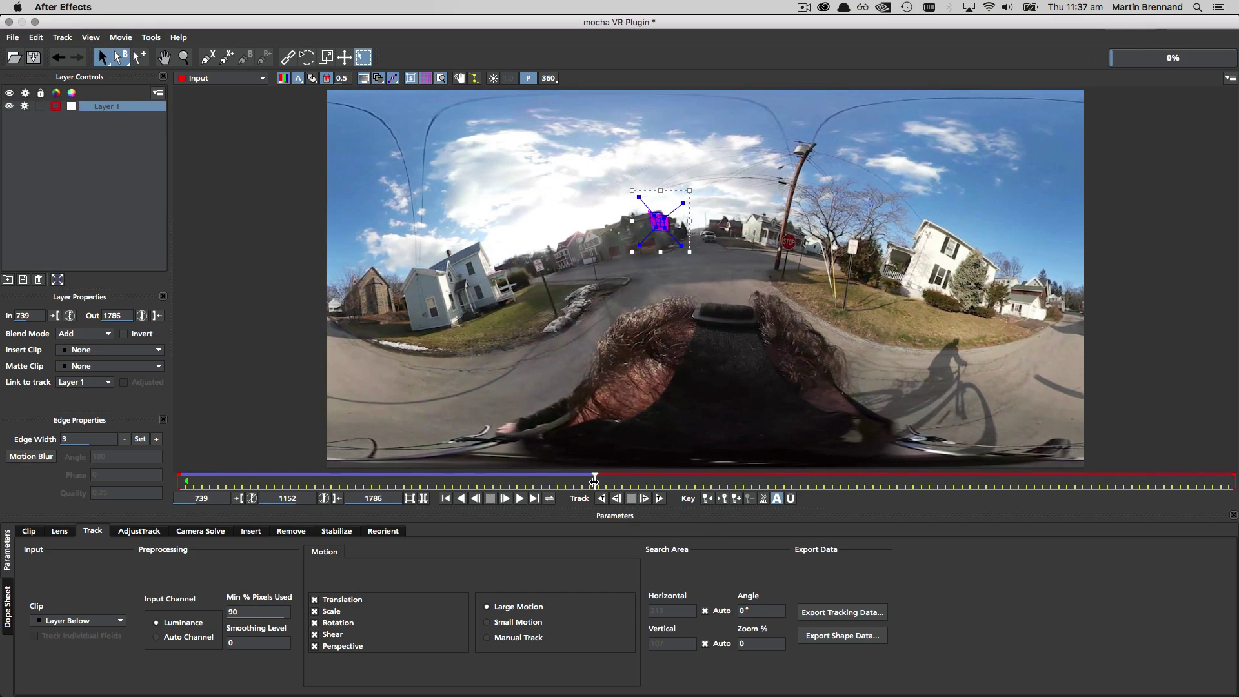
drag(593, 481, 561, 481)
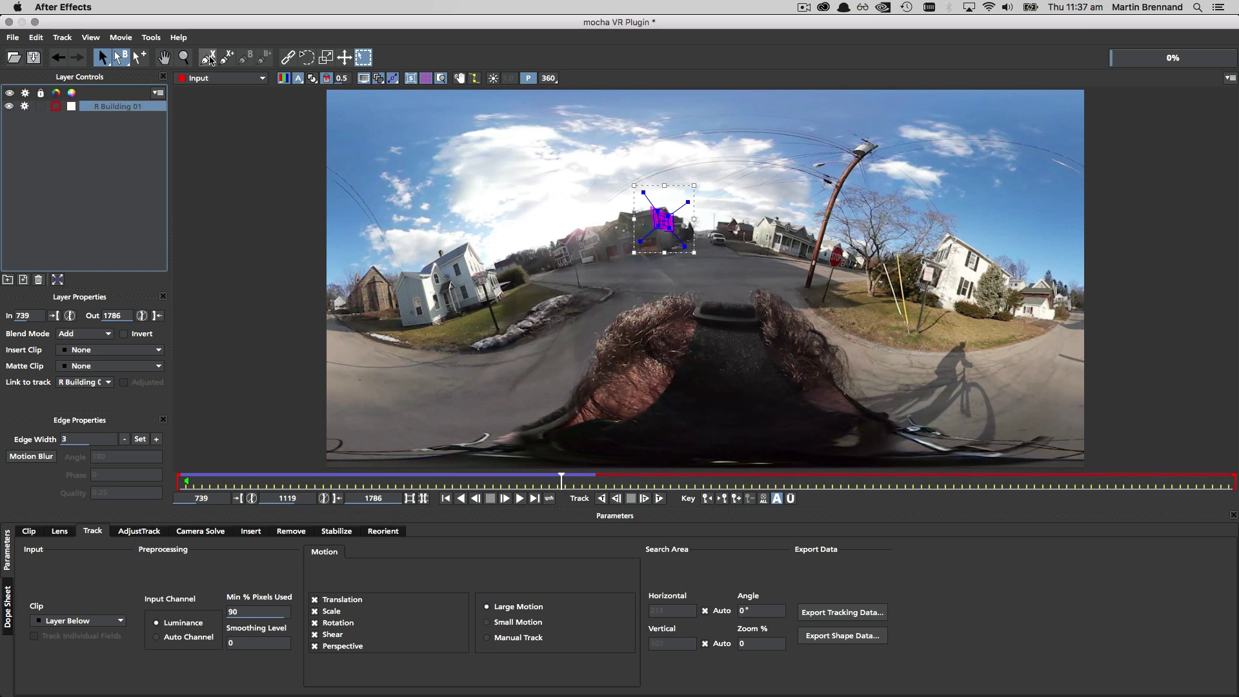
Step: Outline the house at left with an X-Spline shape and track it forward
click(208, 57)
click(440, 339)
click(416, 254)
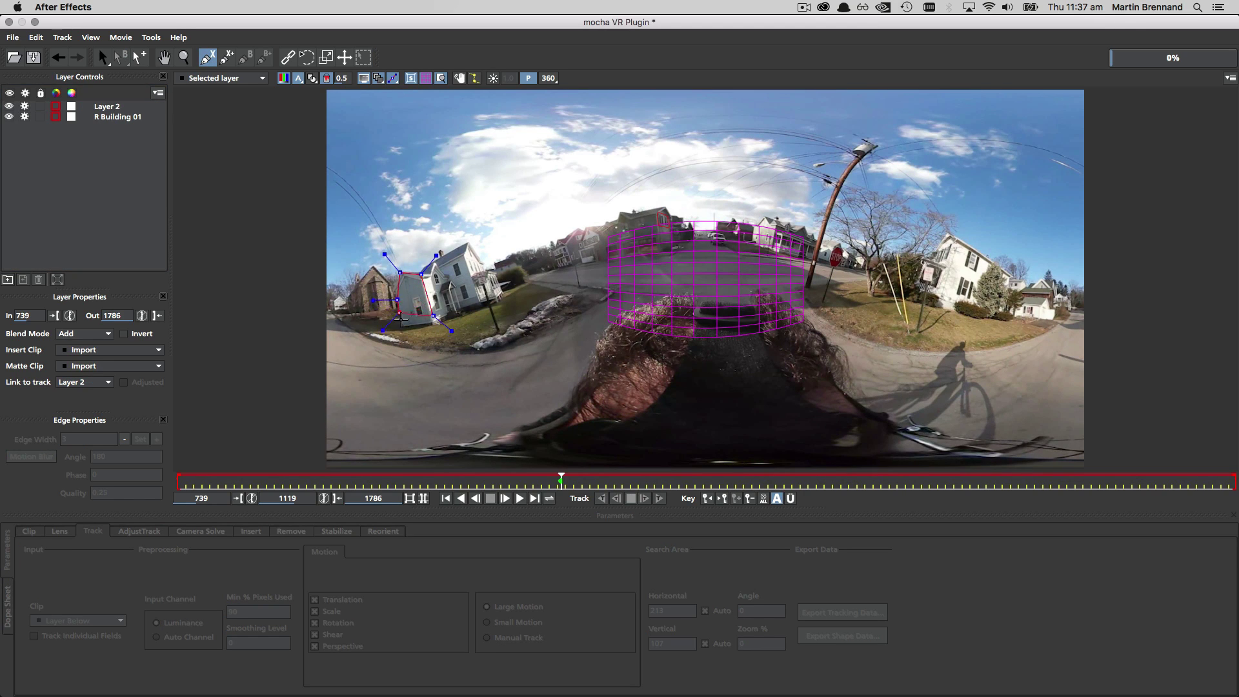
right_click(434, 315)
click(644, 498)
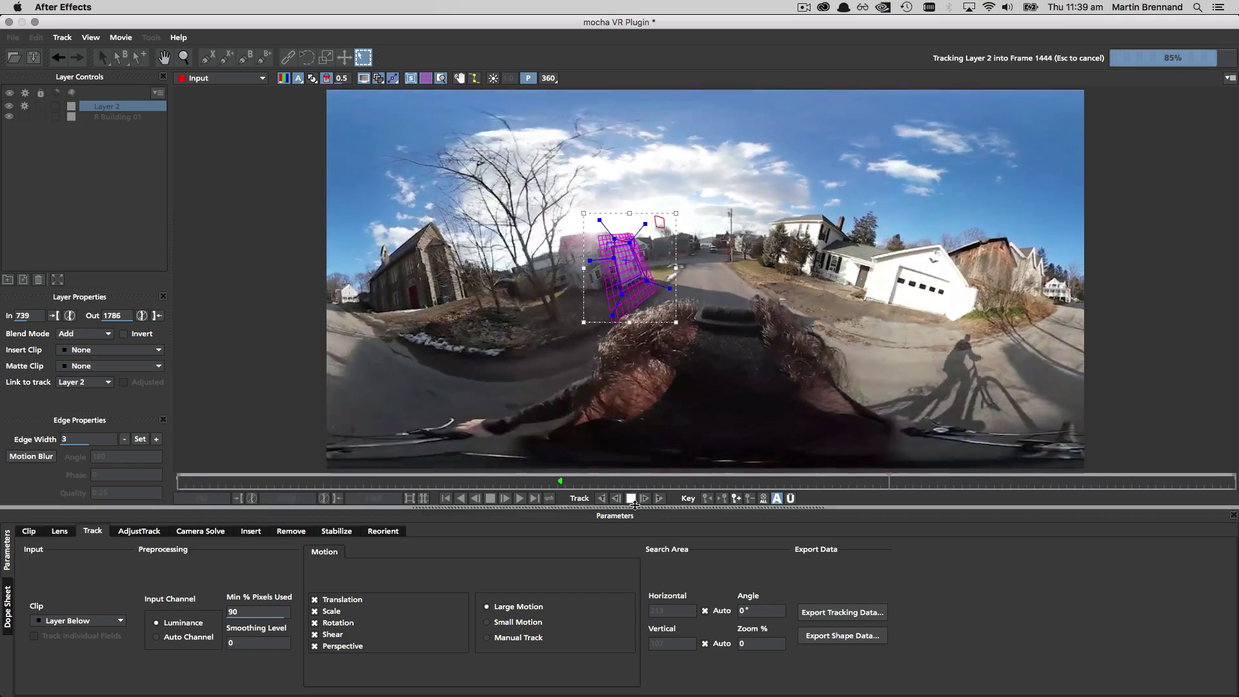
Step: Stop the house track, outline the church with an X-Spline, track it forward, and scrub to review
click(631, 499)
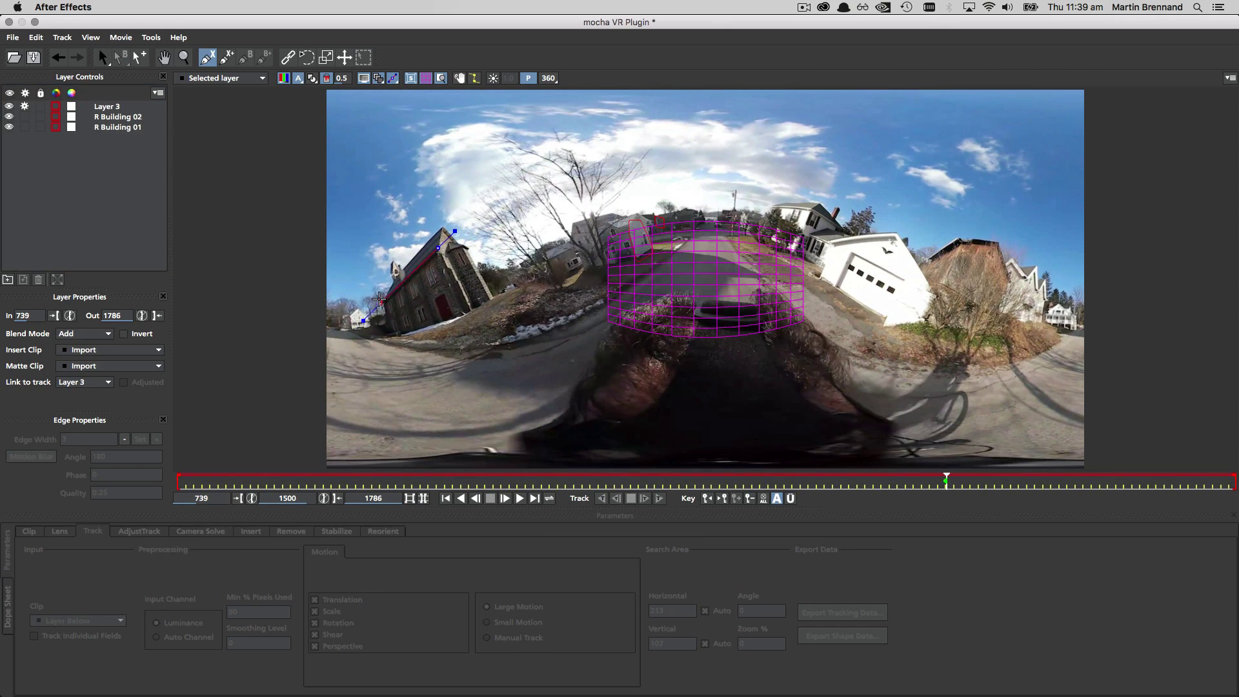
click(385, 299)
click(395, 336)
click(427, 329)
right_click(464, 314)
click(659, 498)
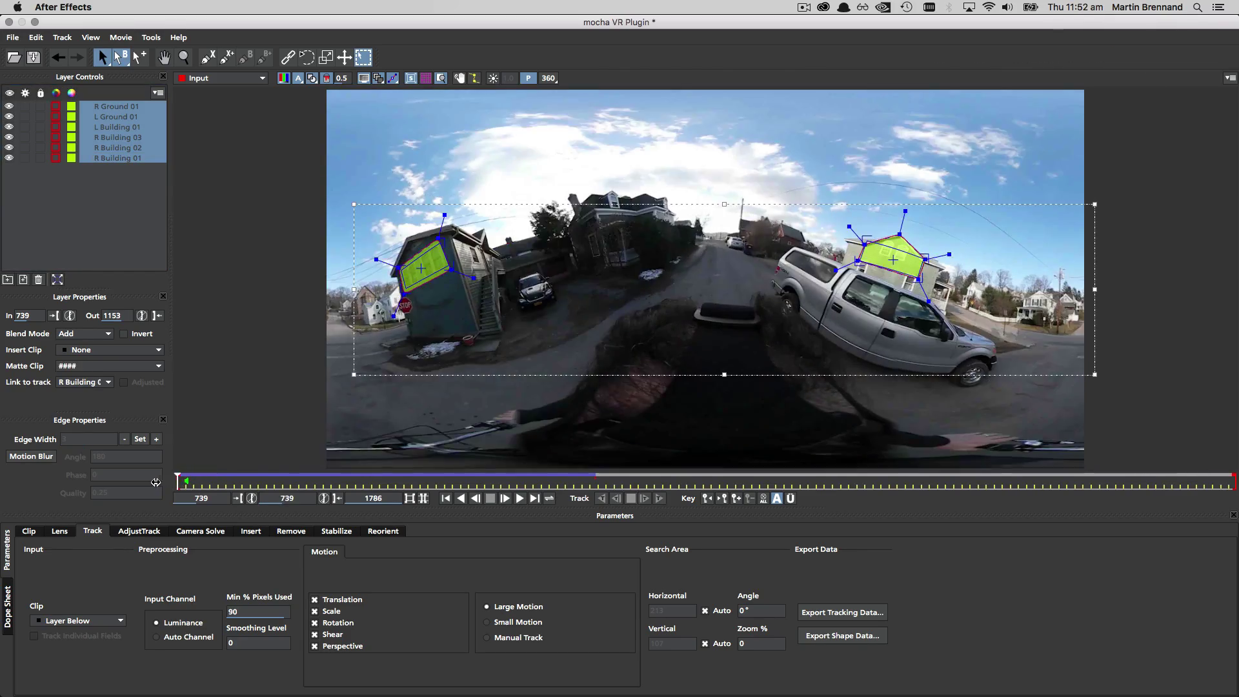
drag(278, 477, 178, 509)
Step: In Reorient, drag the horizon control to bend the line along the street's horizon
click(372, 533)
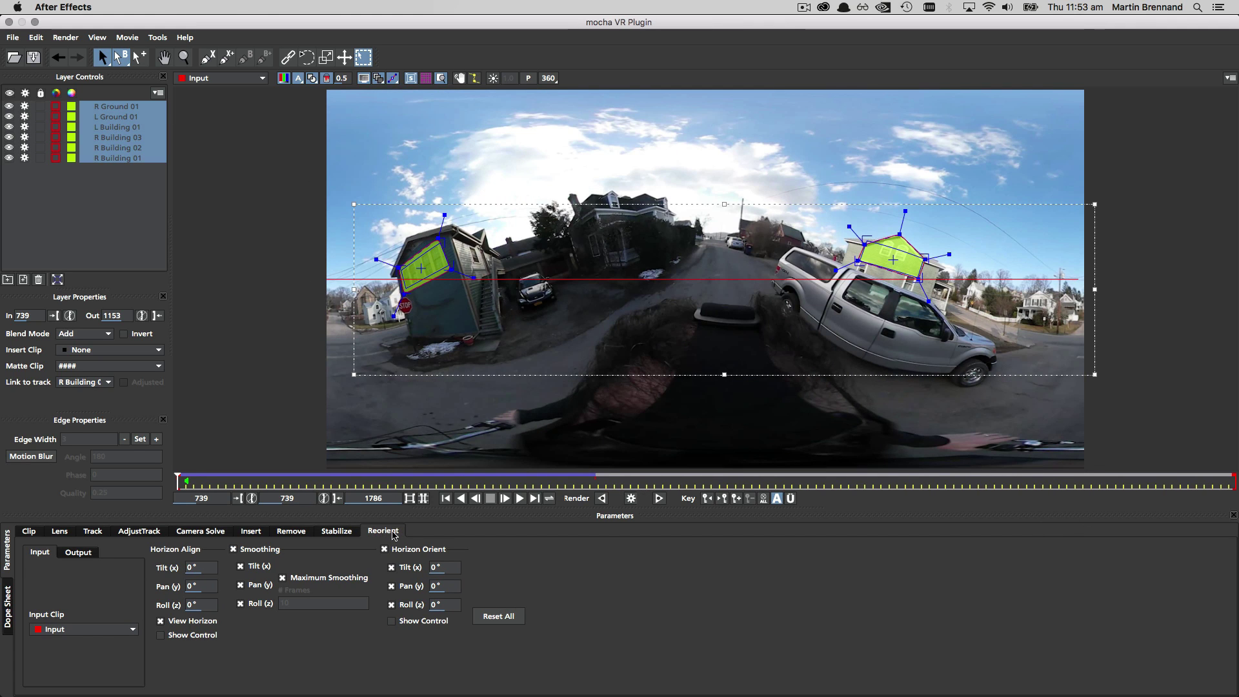
click(161, 635)
drag(706, 274, 705, 314)
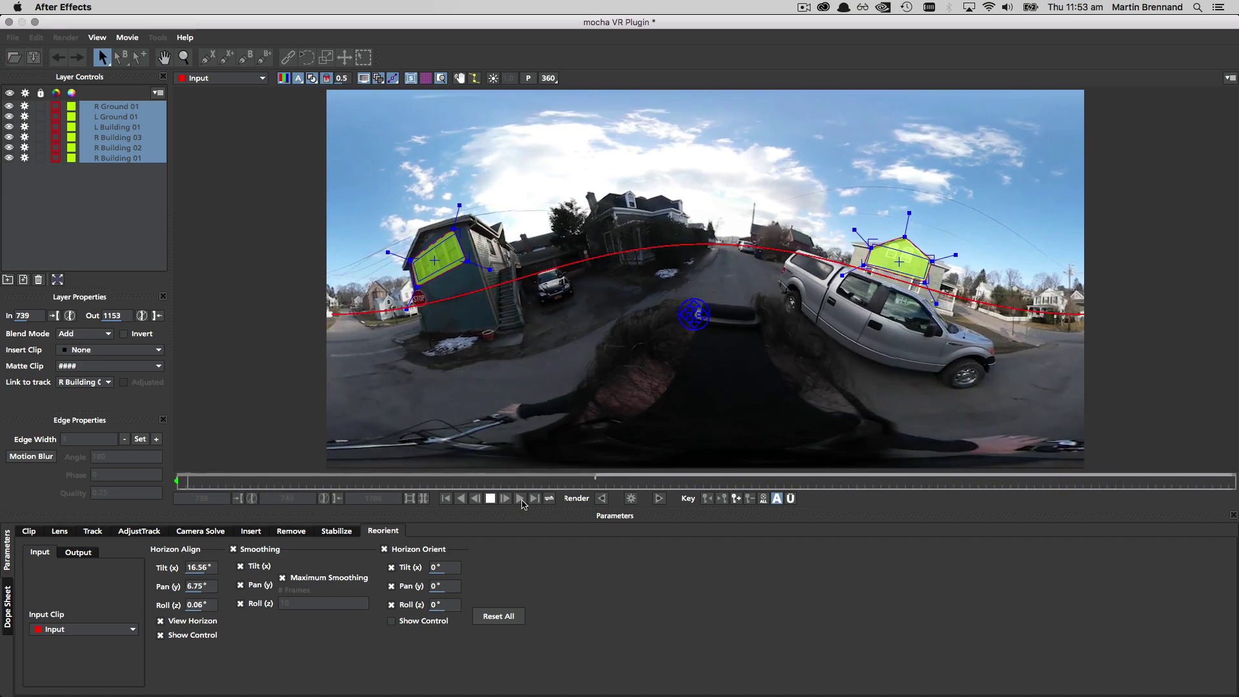
Step: Hide the horizon control and line, play the steadied footage, and turn off the layer mattes
click(161, 636)
click(192, 625)
click(519, 498)
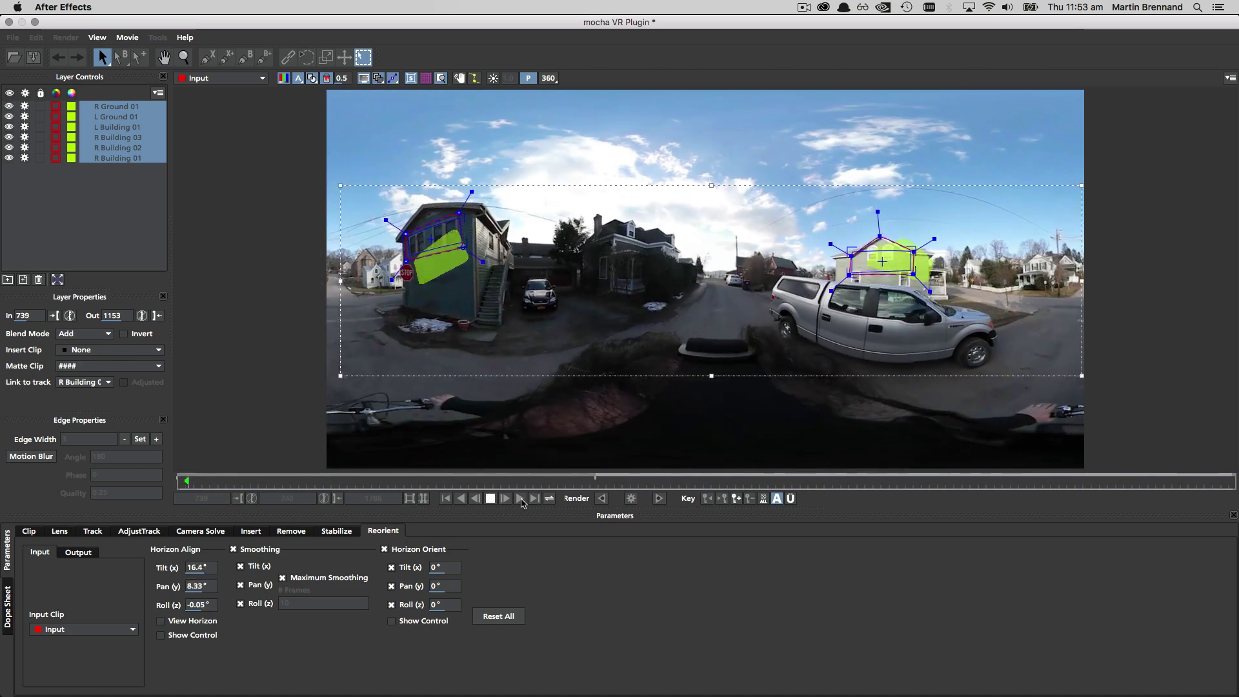
click(312, 78)
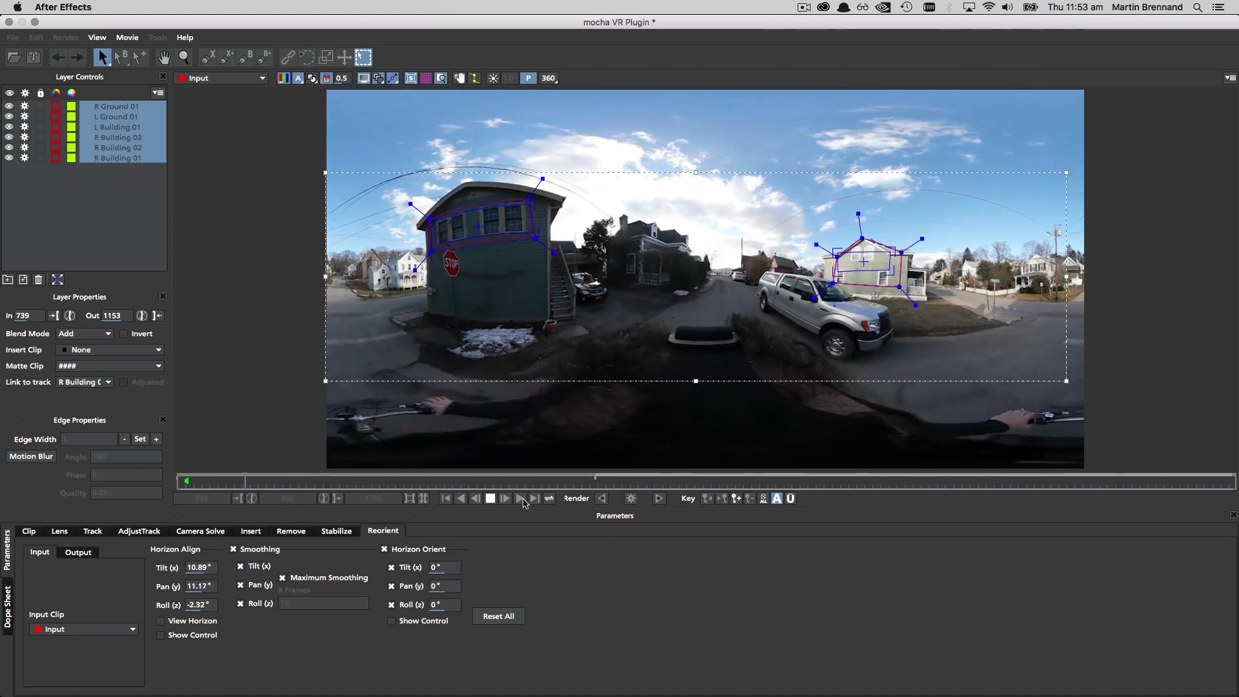
click(123, 226)
Step: Exit mocha and, under Module Renders, set Module to Reorient and enable Render for the bike clip
click(13, 38)
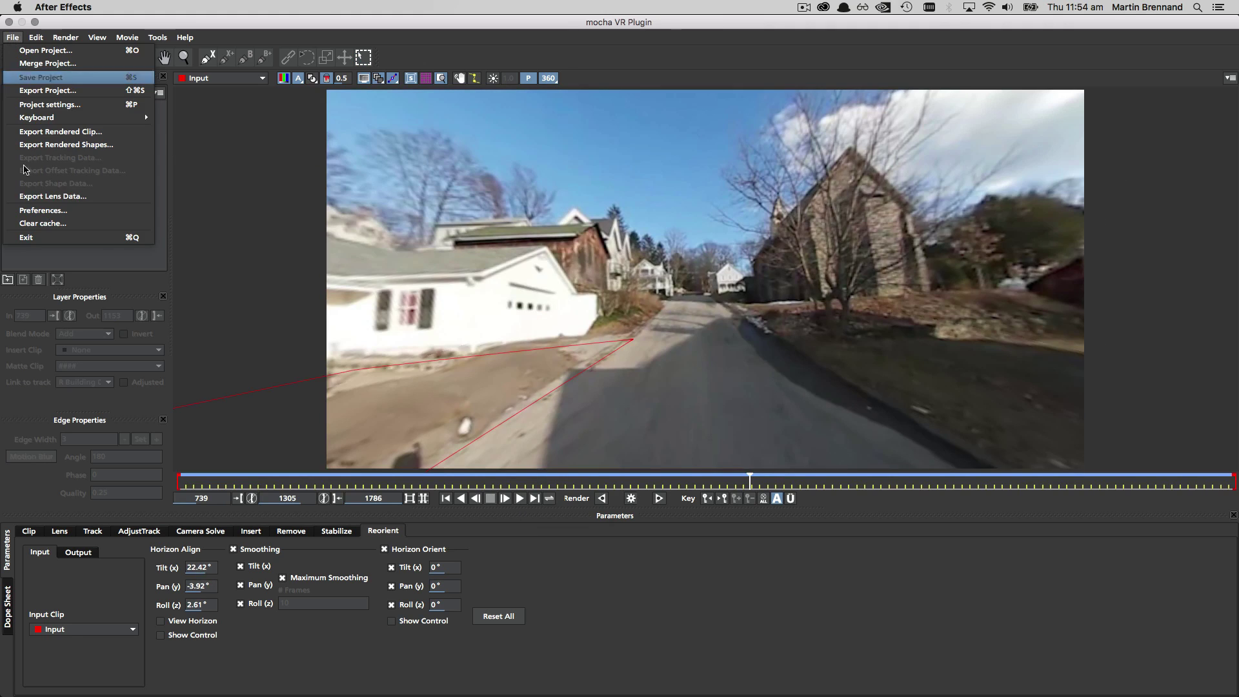
click(35, 239)
click(20, 152)
click(170, 175)
click(193, 261)
click(121, 164)
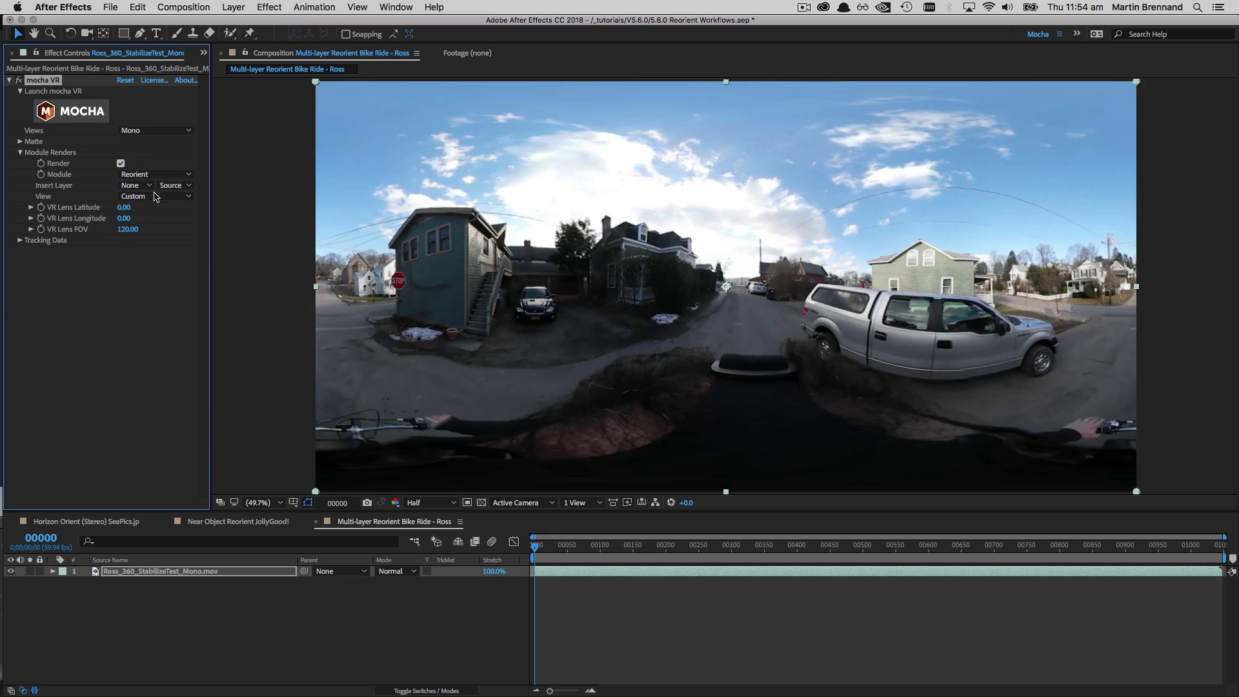